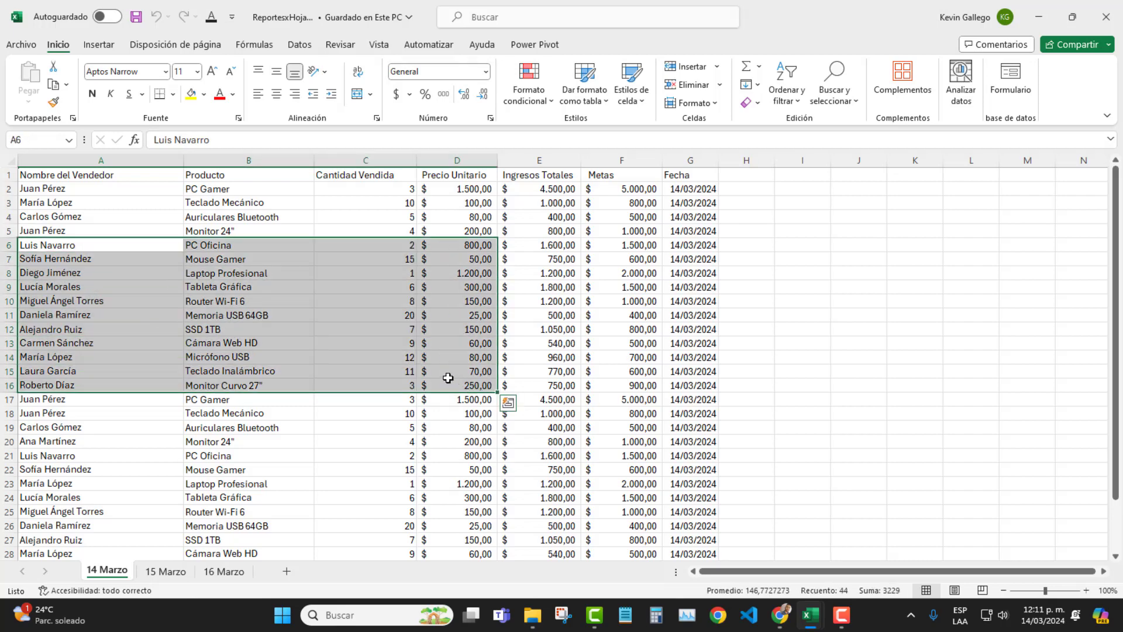
Review the sales tables on the 14 Marzo, 15 Marzo and 16 Marzo sheets
left_click(113, 227)
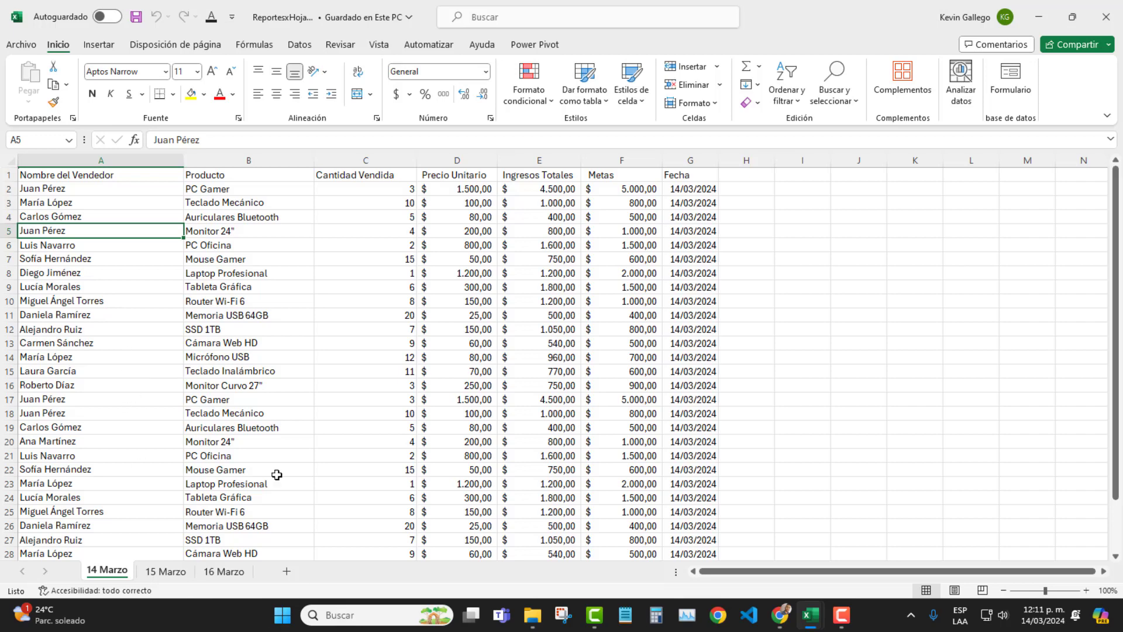
left_click_drag(90, 300, 649, 405)
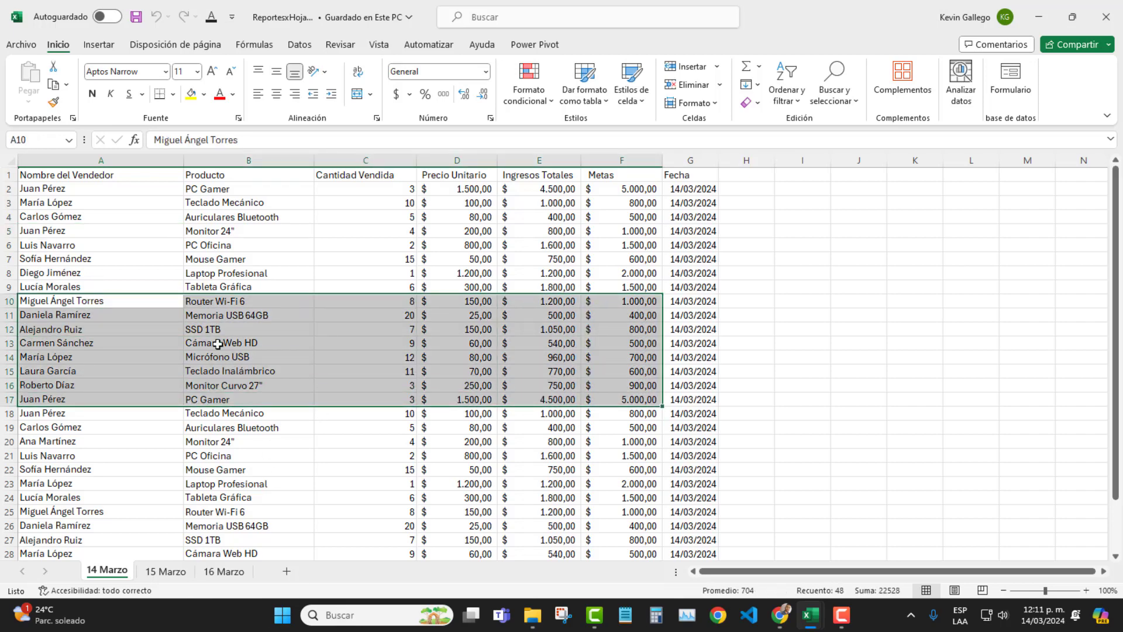
left_click(146, 575)
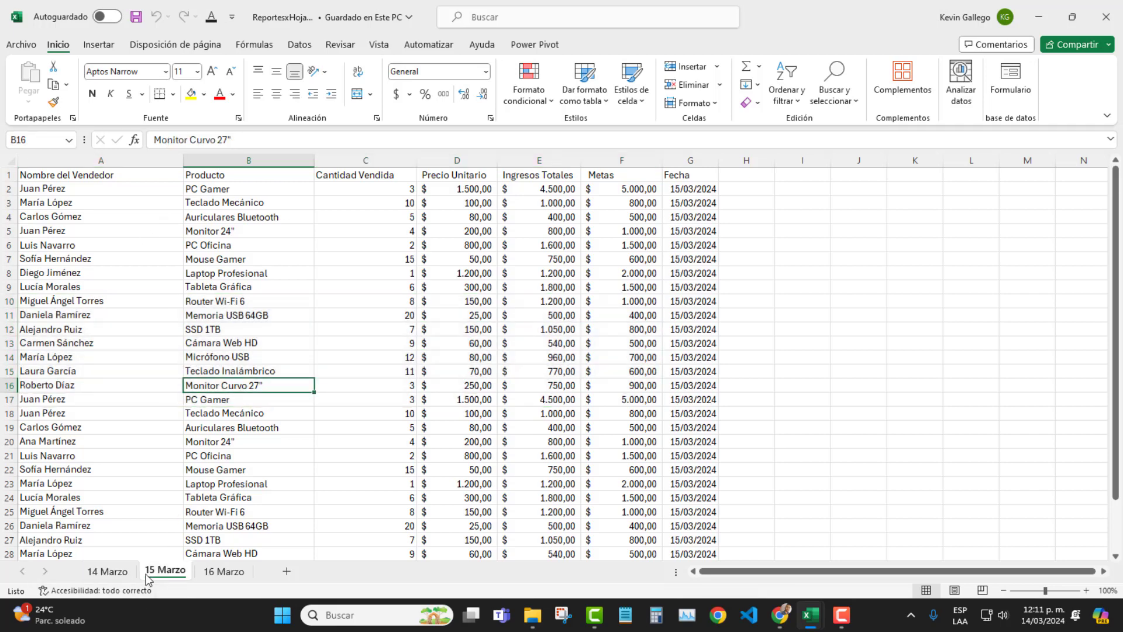
left_click(222, 574)
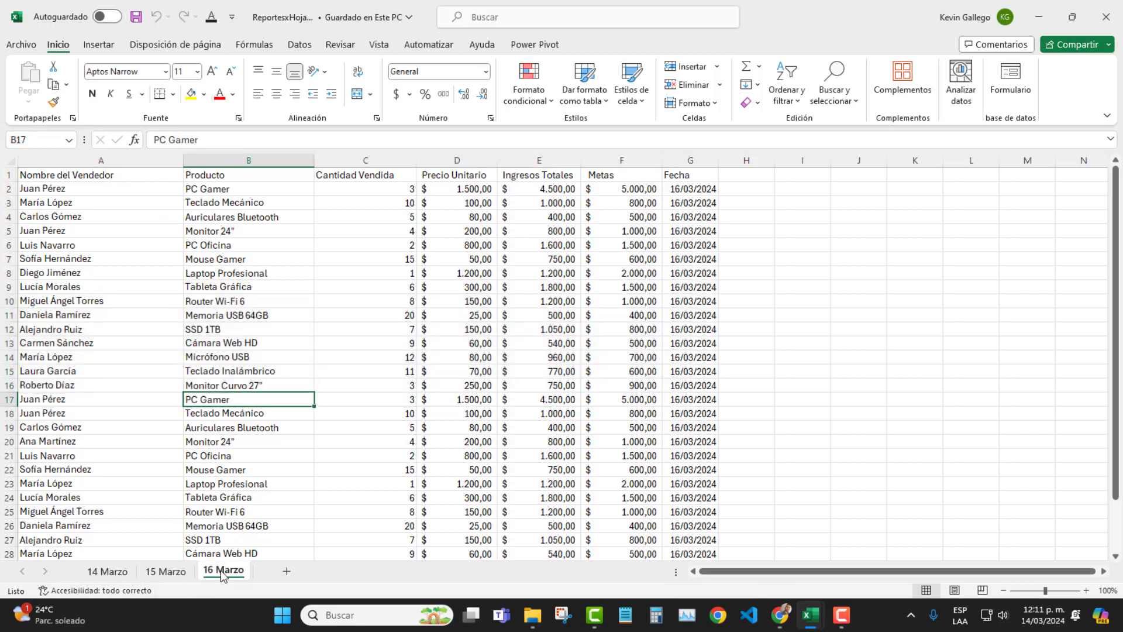
left_click(166, 573)
left_click(127, 575)
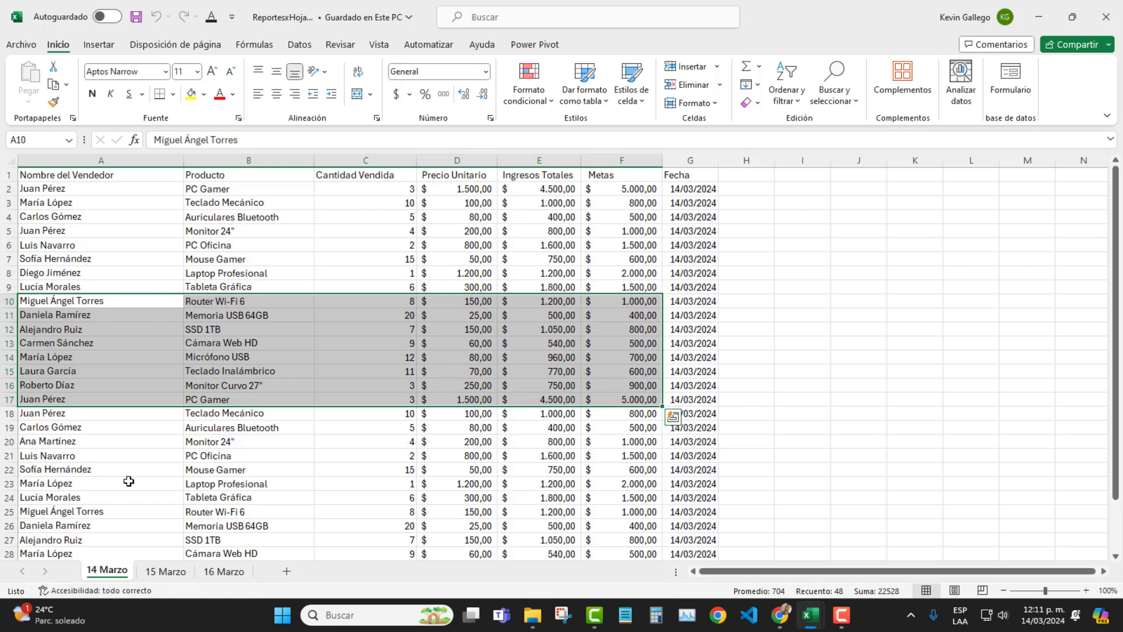
Examine the sales rows on the 14 Marzo sheet down to the end of the table
left_click(152, 266)
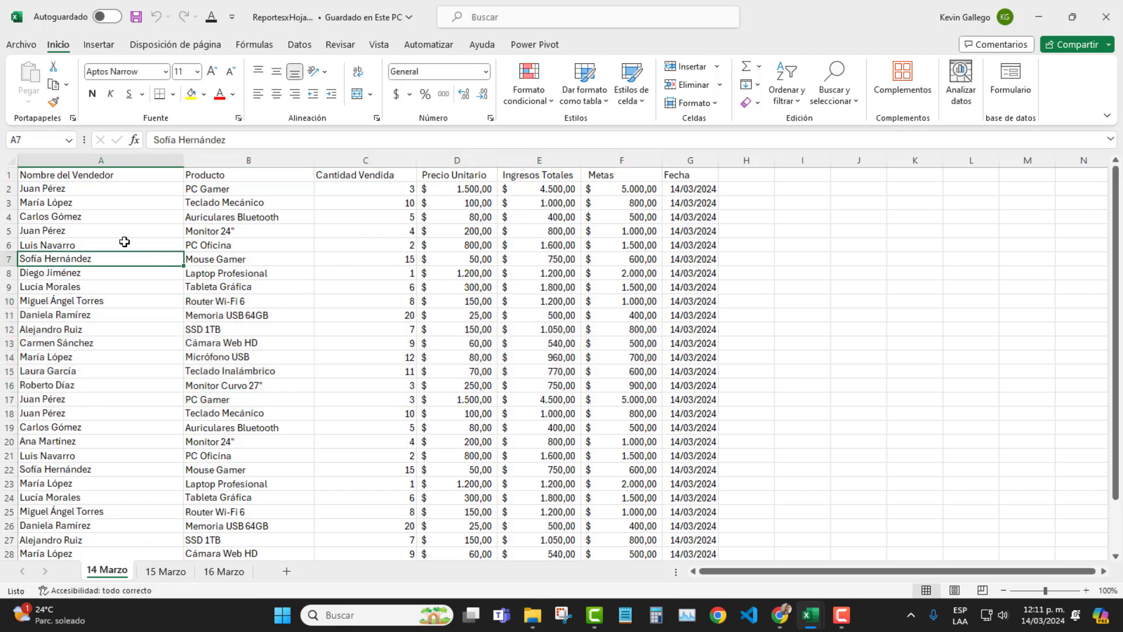
left_click_drag(125, 241, 669, 403)
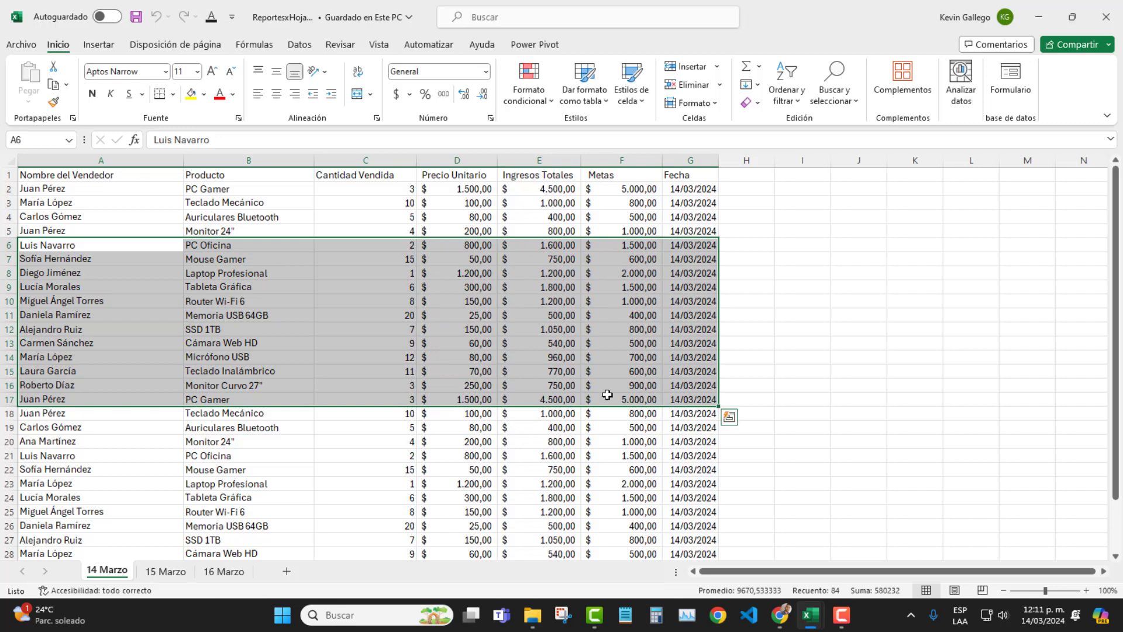
scroll(180, 347, "down", 4)
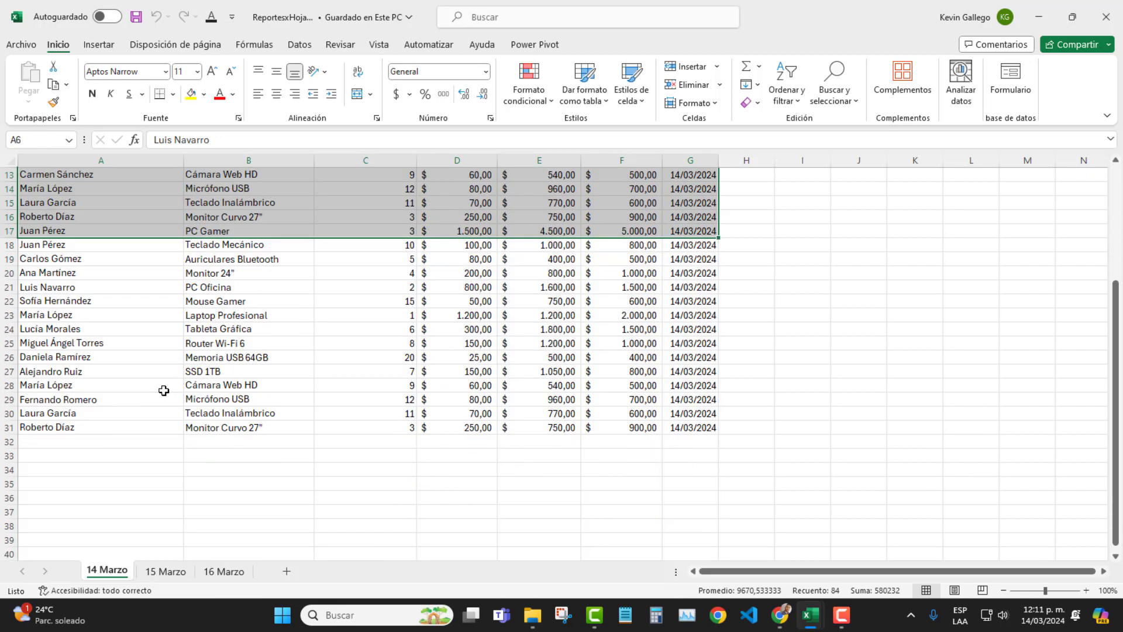
left_click_drag(48, 444, 254, 524)
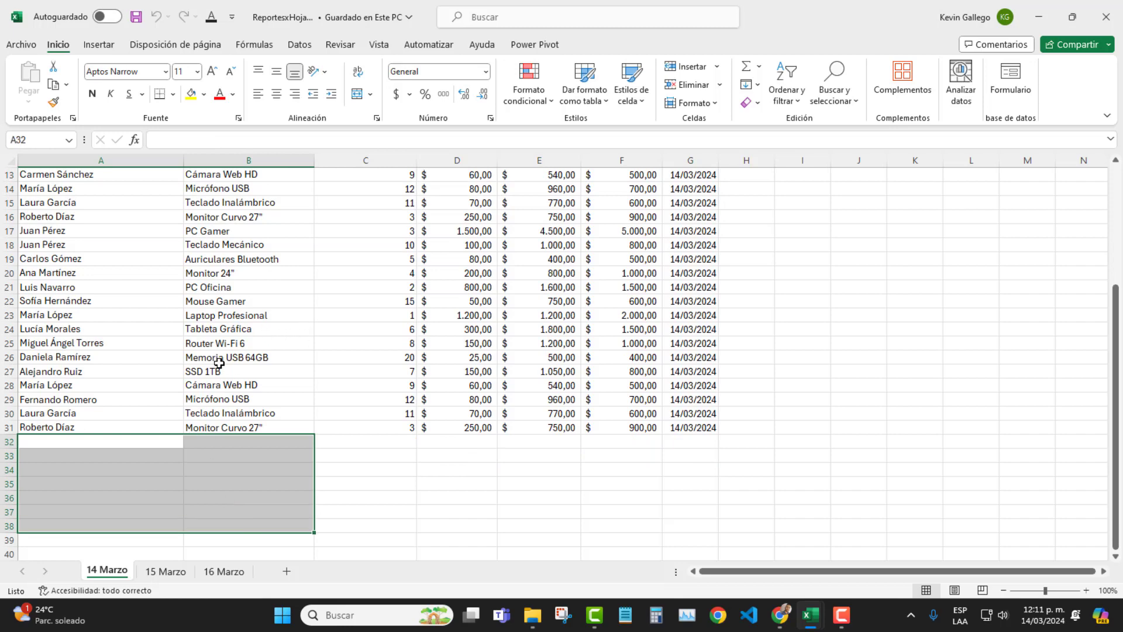
scroll(217, 363, "up", 4)
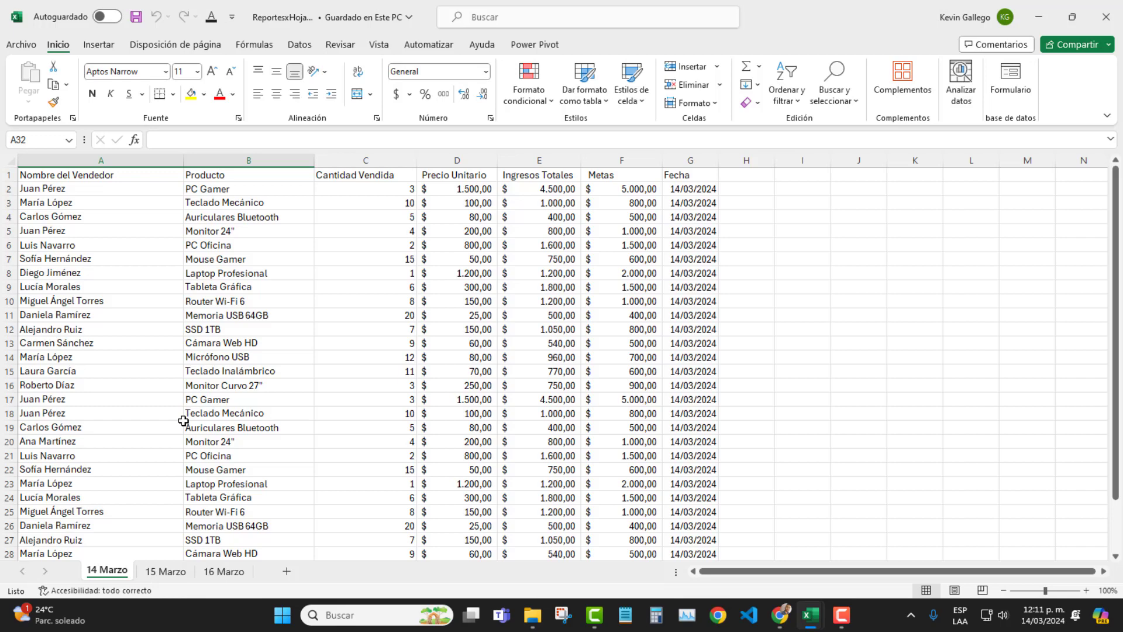
left_click_drag(111, 265, 735, 388)
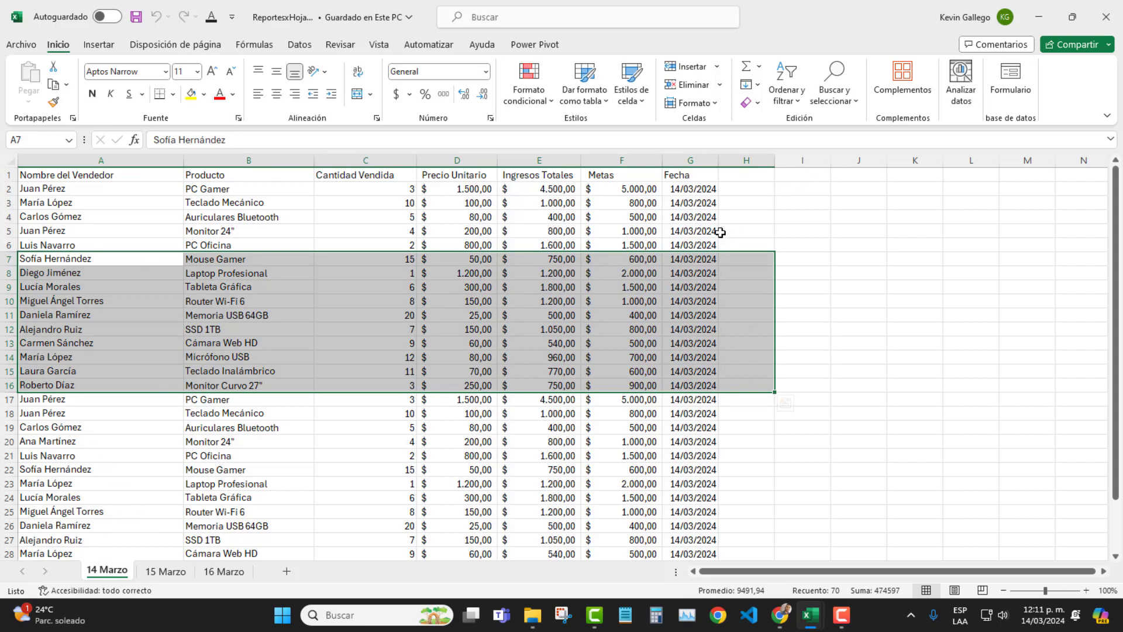
Compare the dates in the Fecha column across the 14 Marzo, 15 Marzo and 16 Marzo sheets
left_click(694, 222)
left_click(164, 572)
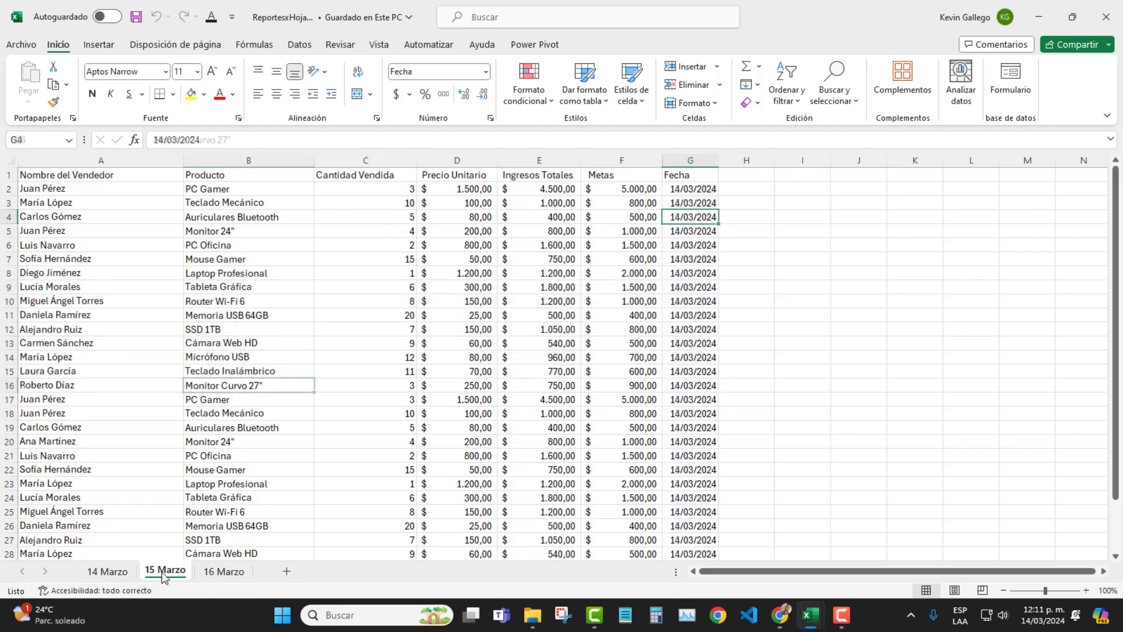
left_click(224, 571)
left_click_drag(696, 258, 696, 368)
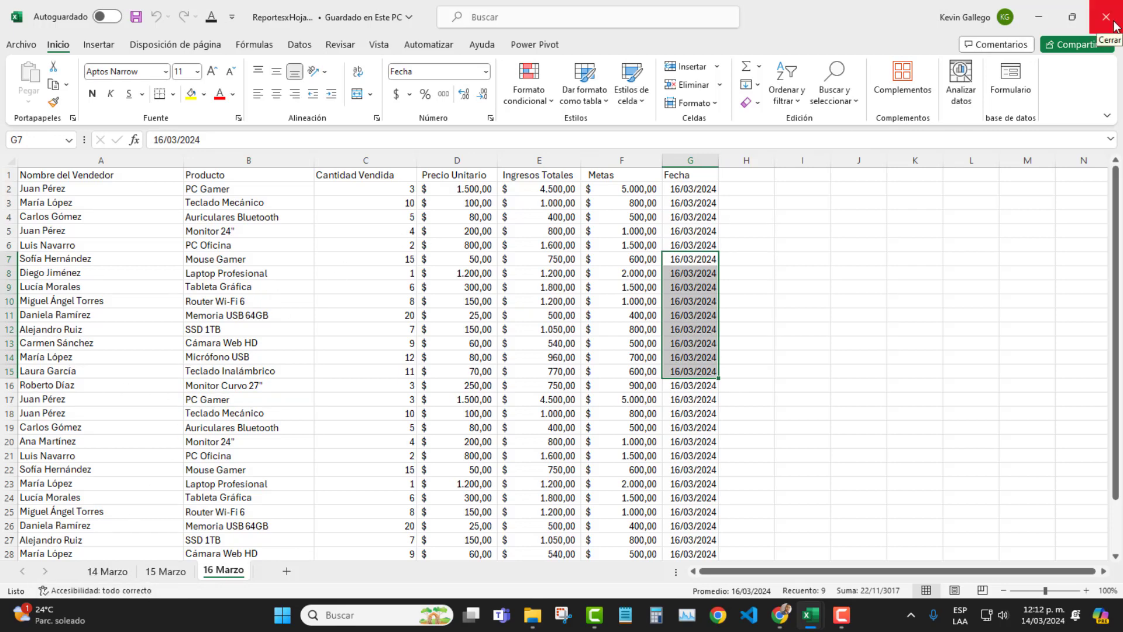
Close the ReportesxHoja workbook and switch to the blank Excel workbook Libro1
left_click(1114, 25)
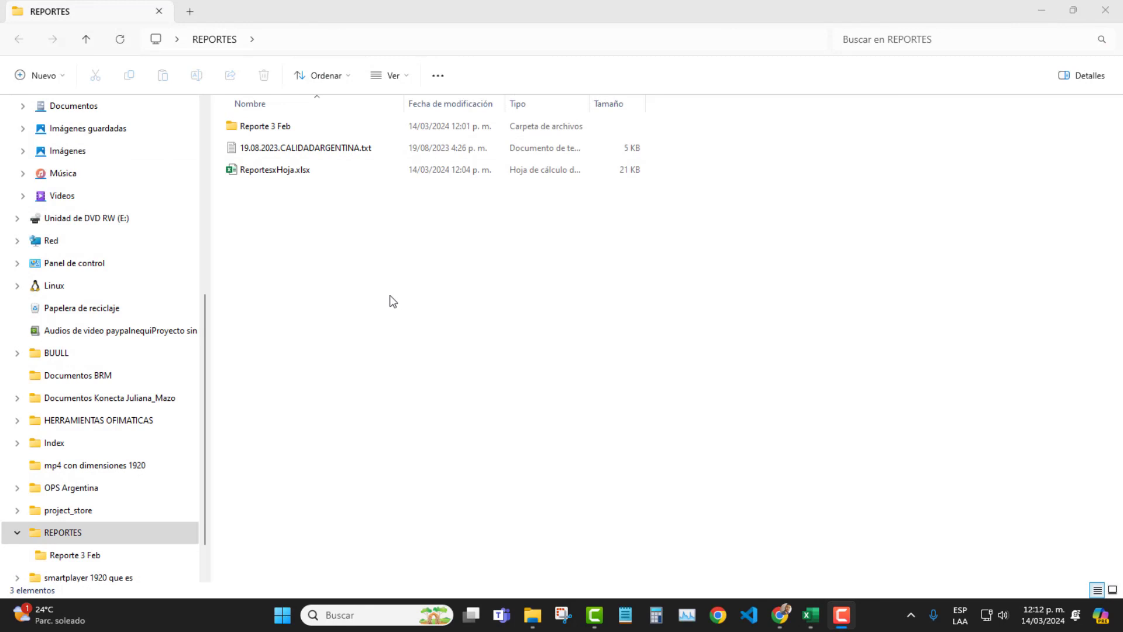
left_click(810, 615)
left_click(205, 244)
left_click_drag(94, 216, 739, 413)
left_click(165, 242)
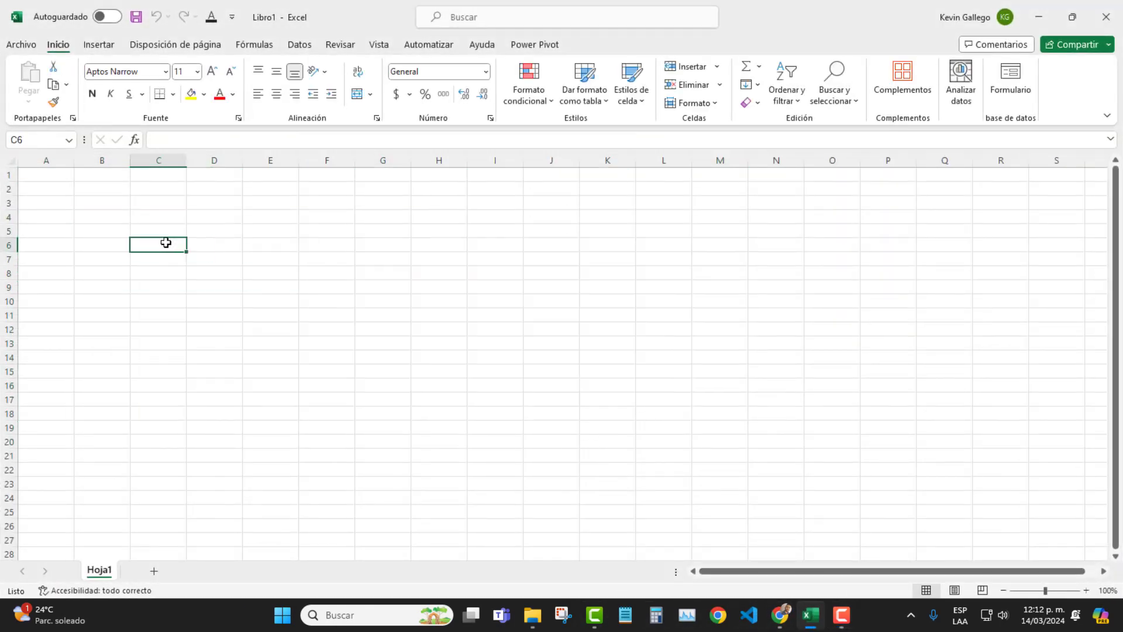
left_click_drag(100, 220, 652, 401)
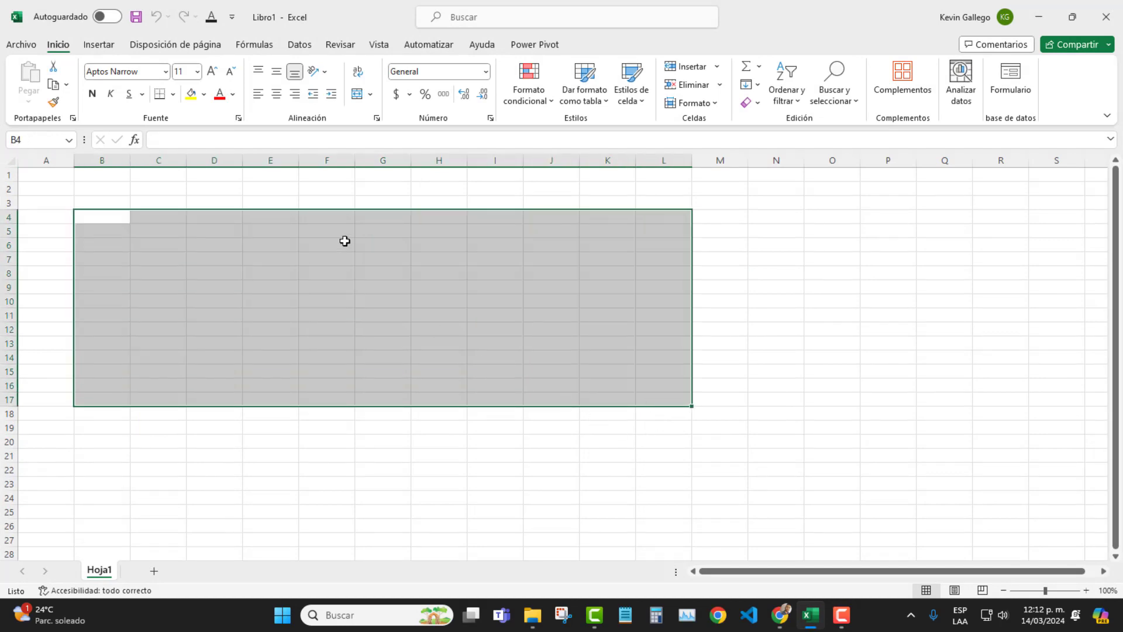
Import ReportesxHoja.xlsx from the REPORTES folder as an Excel workbook data source
left_click(302, 44)
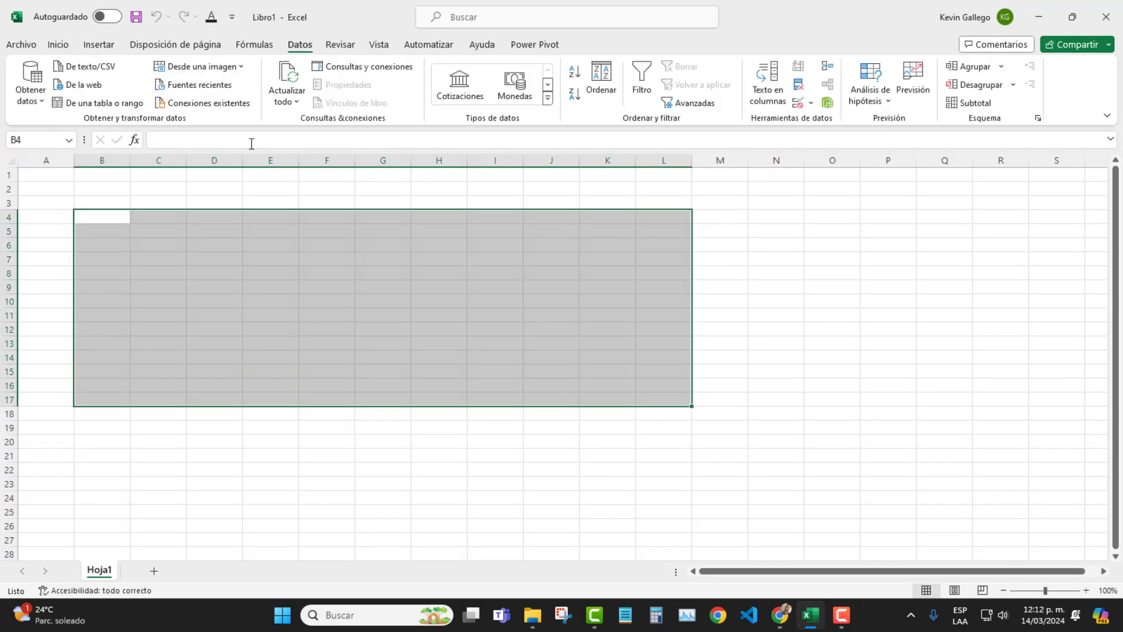
left_click(143, 422)
left_click_drag(128, 255, 446, 394)
left_click(30, 88)
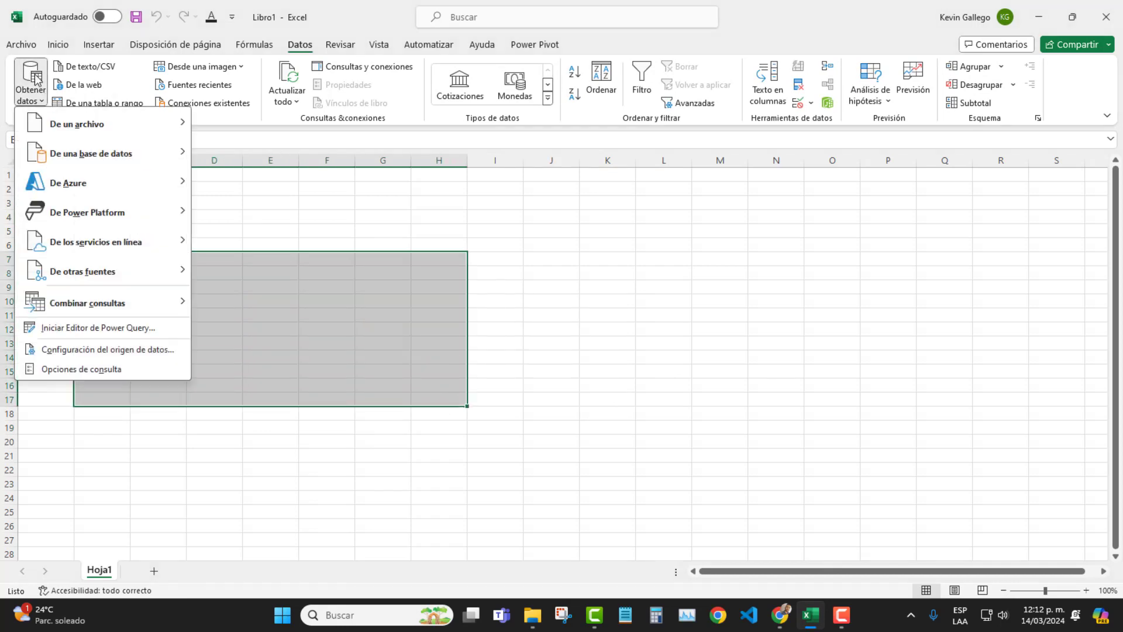
mouse_move(140, 142)
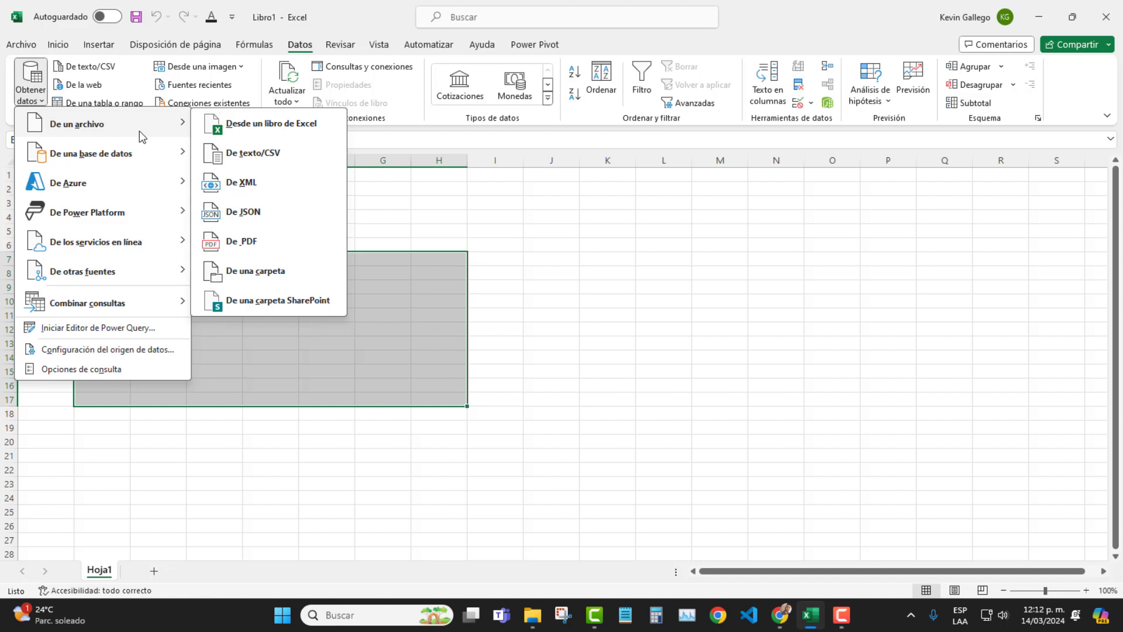
left_click(233, 130)
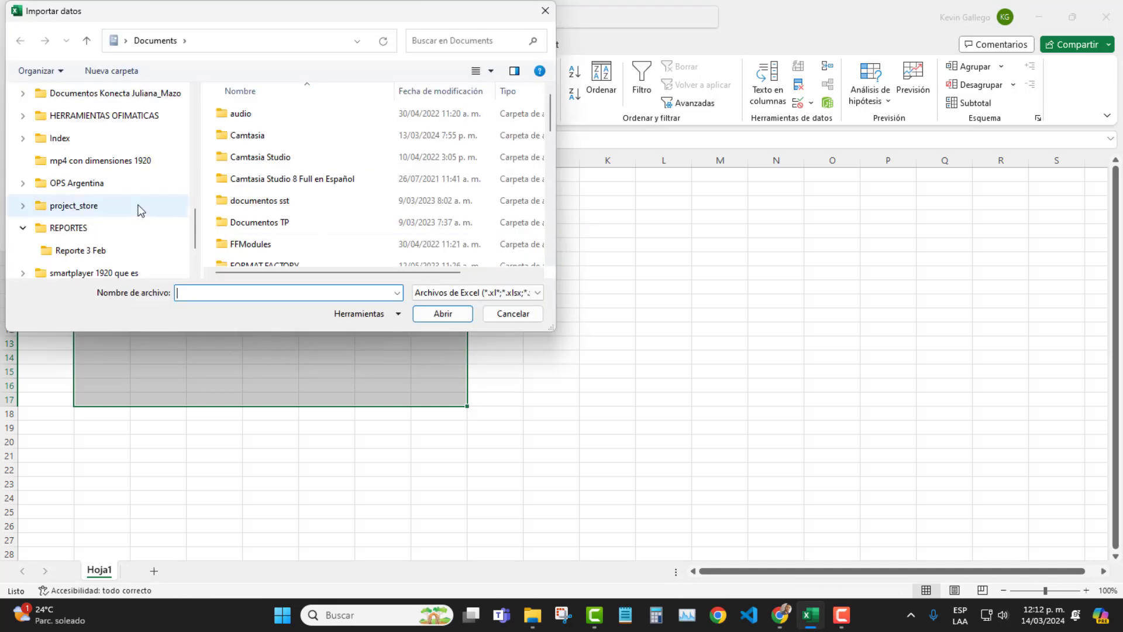
left_click(107, 228)
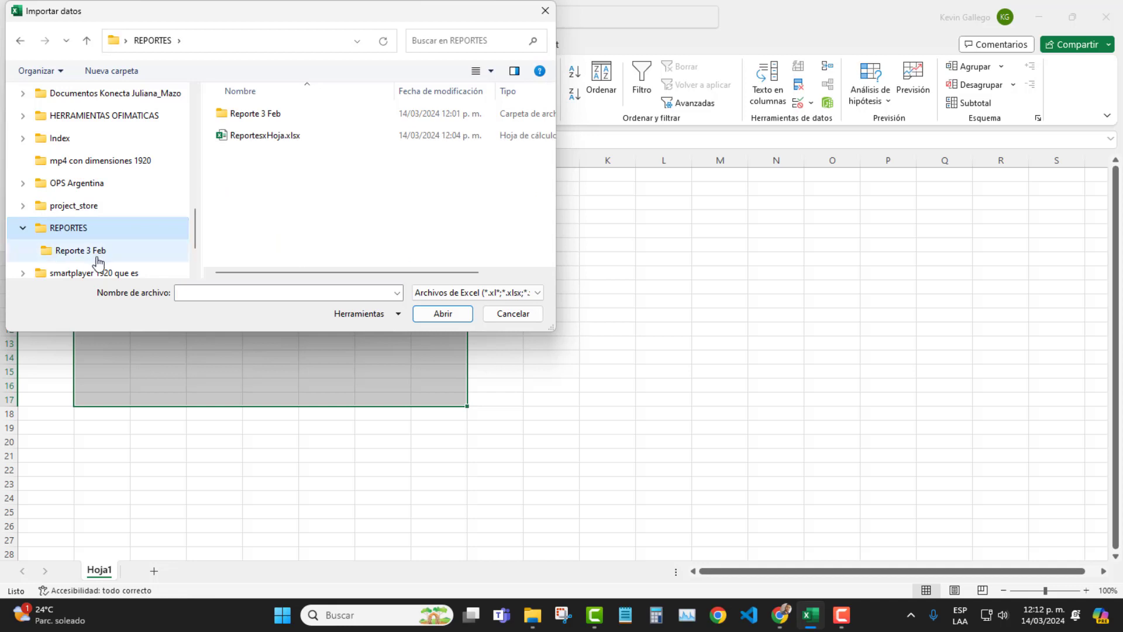
left_click(99, 253)
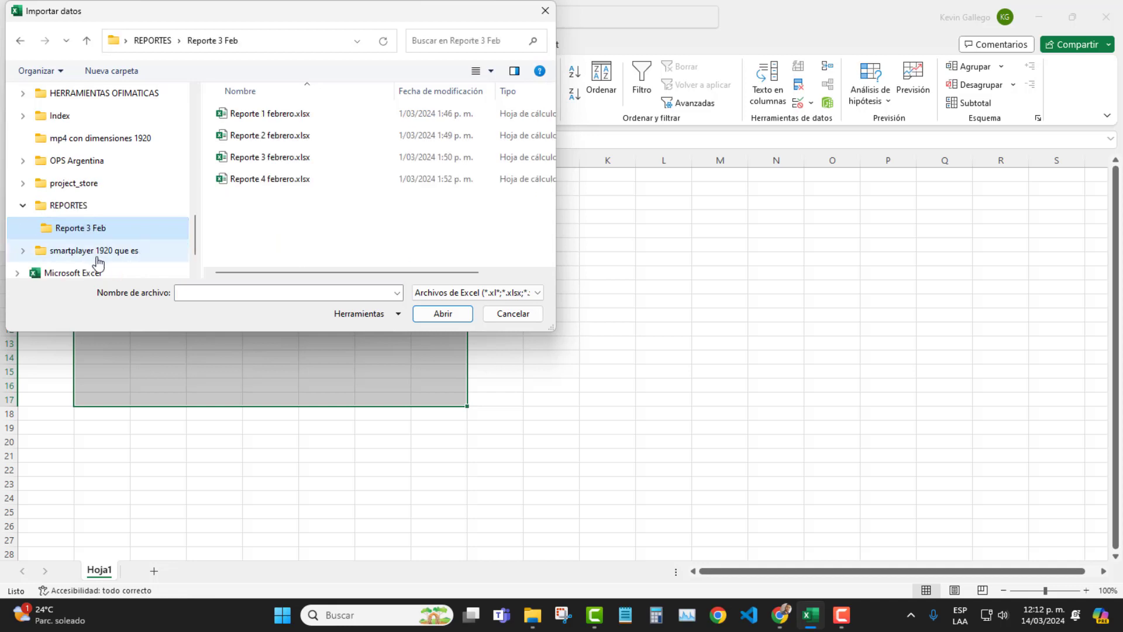
left_click(86, 207)
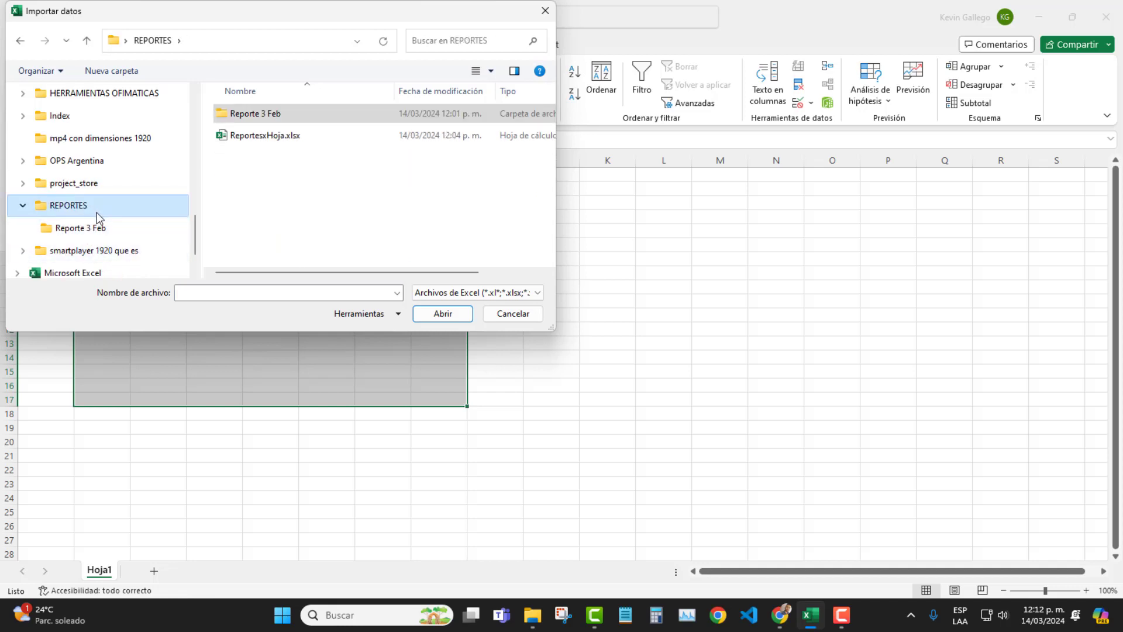
left_click(313, 133)
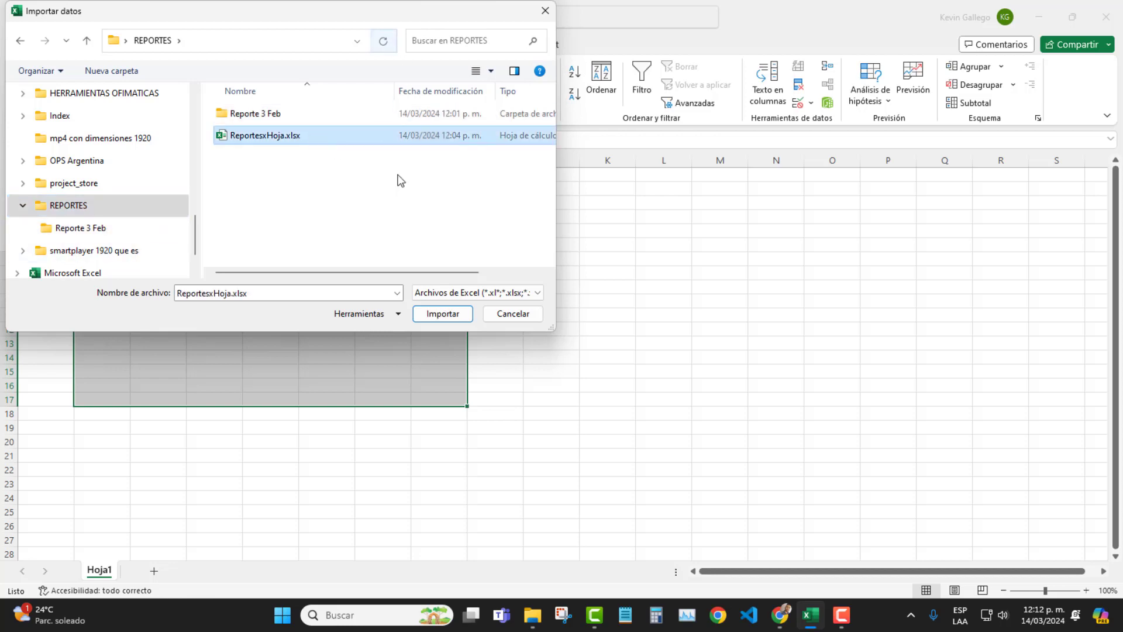
left_click(440, 316)
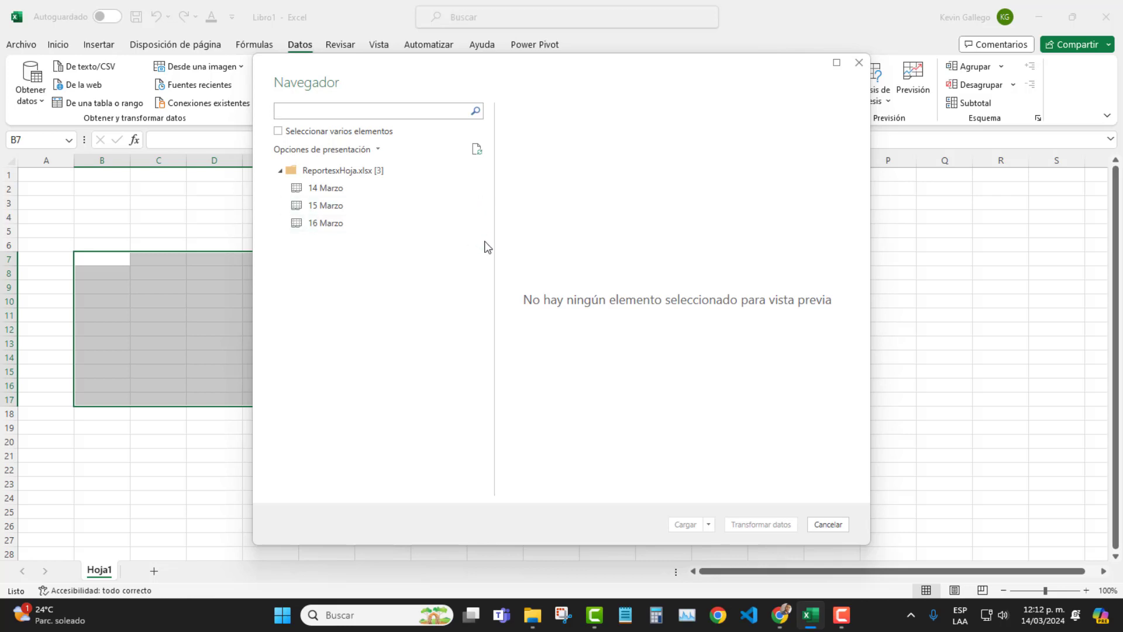
Select the 14 Marzo, 15 Marzo and 16 Marzo sheets together and open them in the Power Query editor for transformation
left_click(279, 131)
left_click(296, 188)
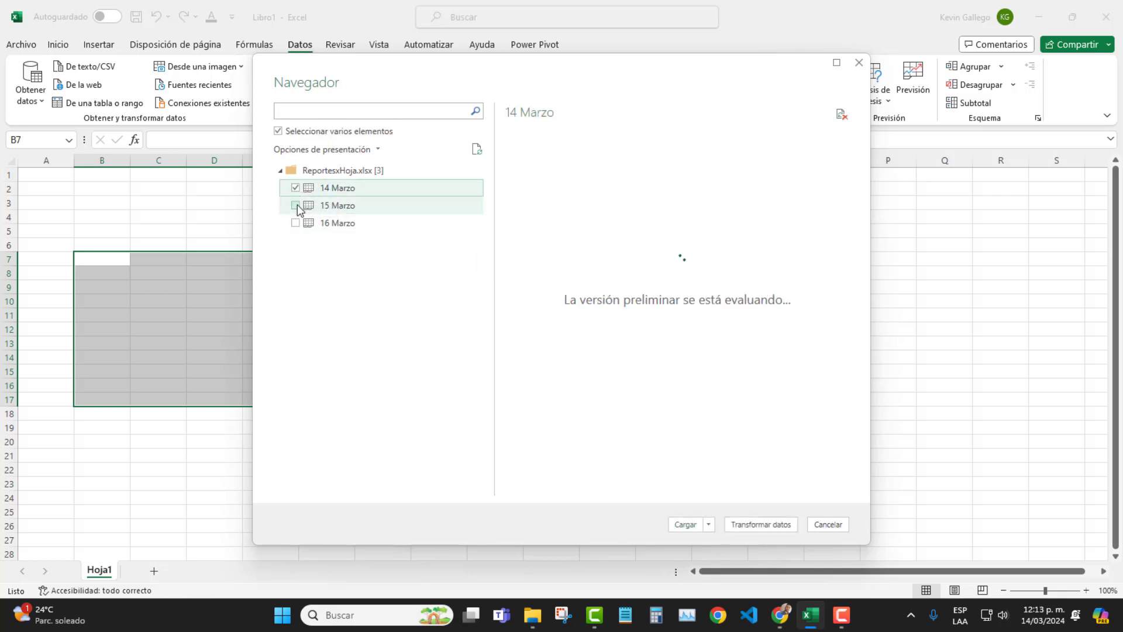
left_click(295, 206)
left_click(295, 223)
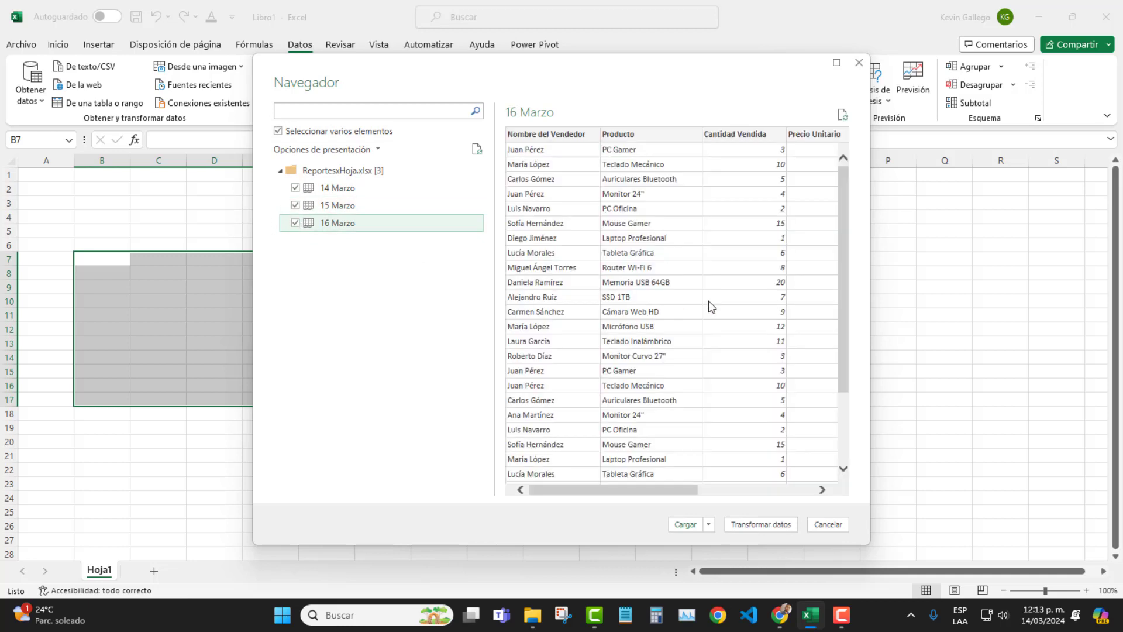
scroll(708, 301, "down", 2)
scroll(708, 301, "up", 4)
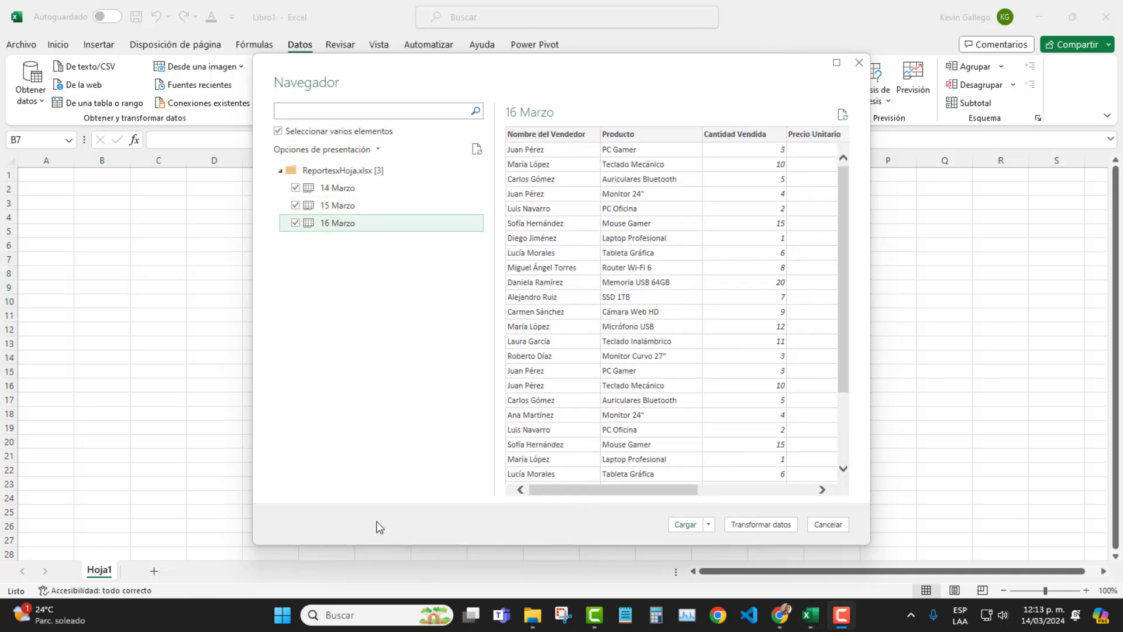
scroll(652, 275, "down", 3)
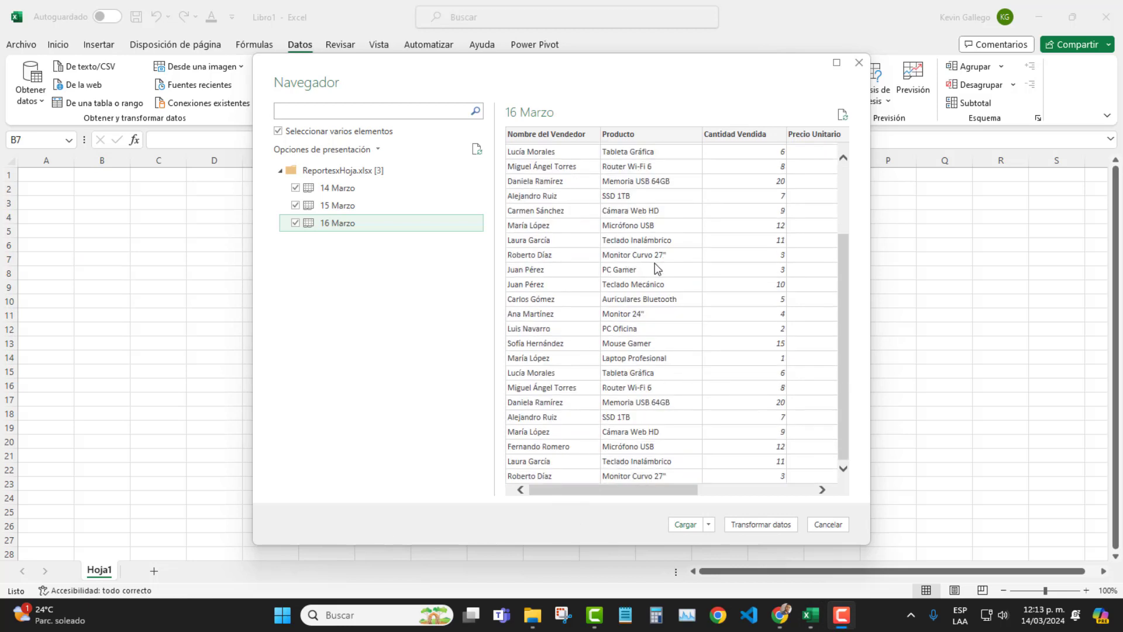
left_click(763, 525)
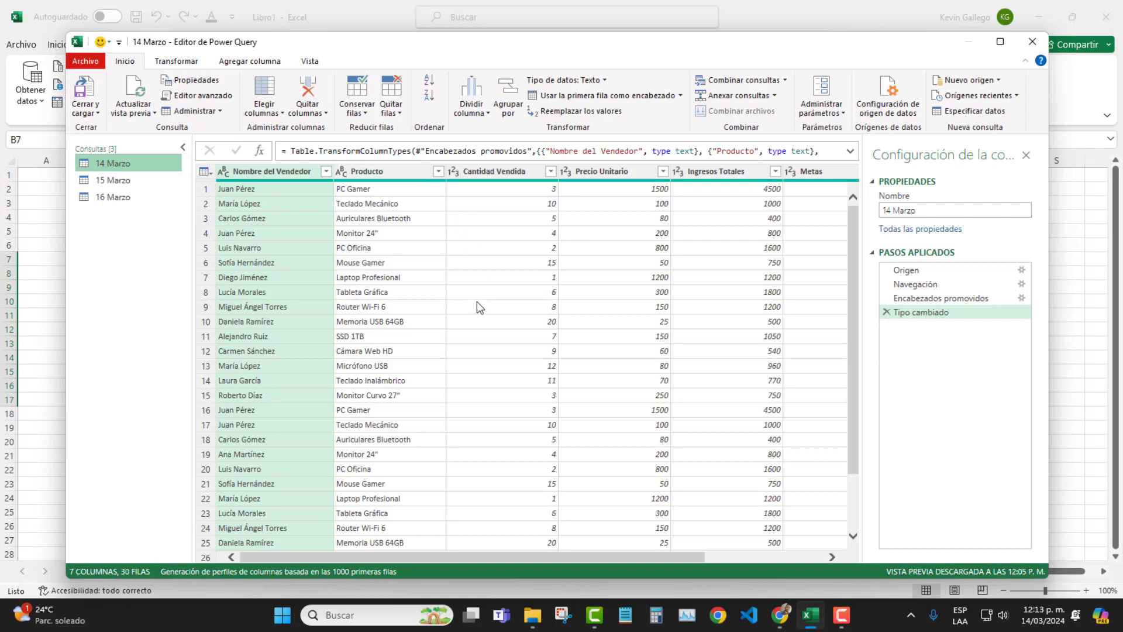
Review the data loaded in the 14 Marzo, 15 Marzo and 16 Marzo queries
scroll(476, 304, "down", 2)
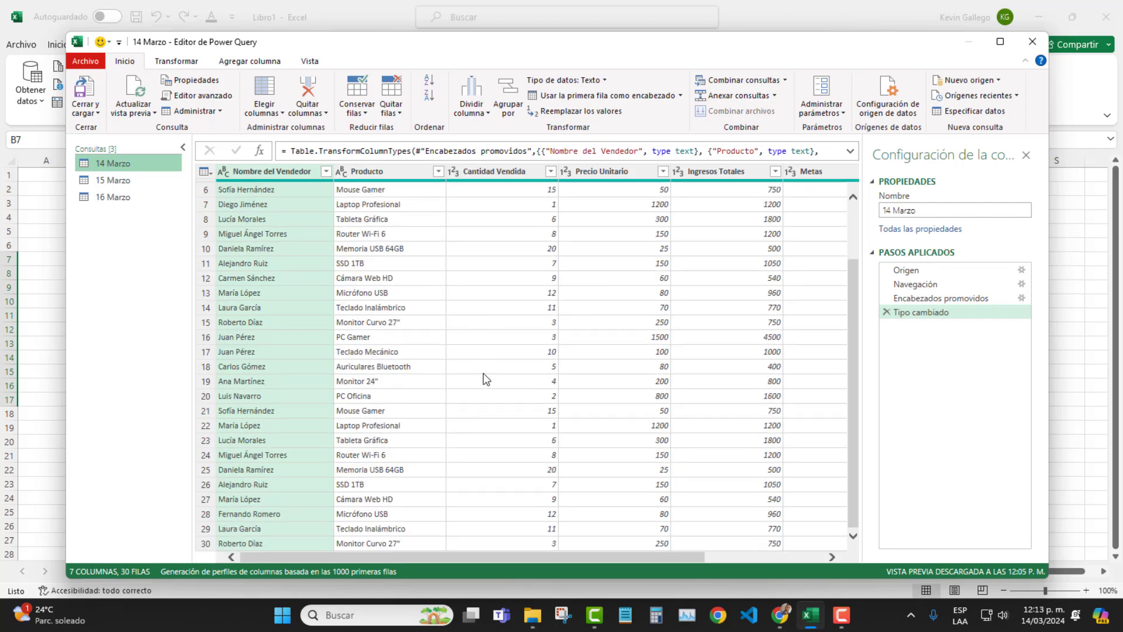
left_click(113, 182)
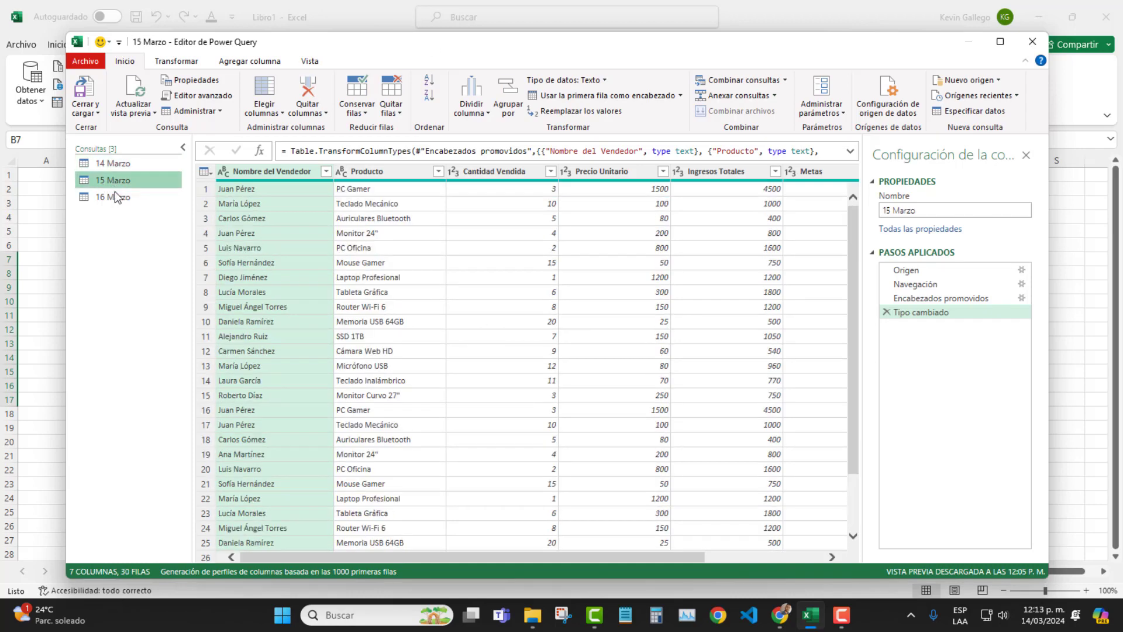
left_click(116, 198)
left_click(121, 163)
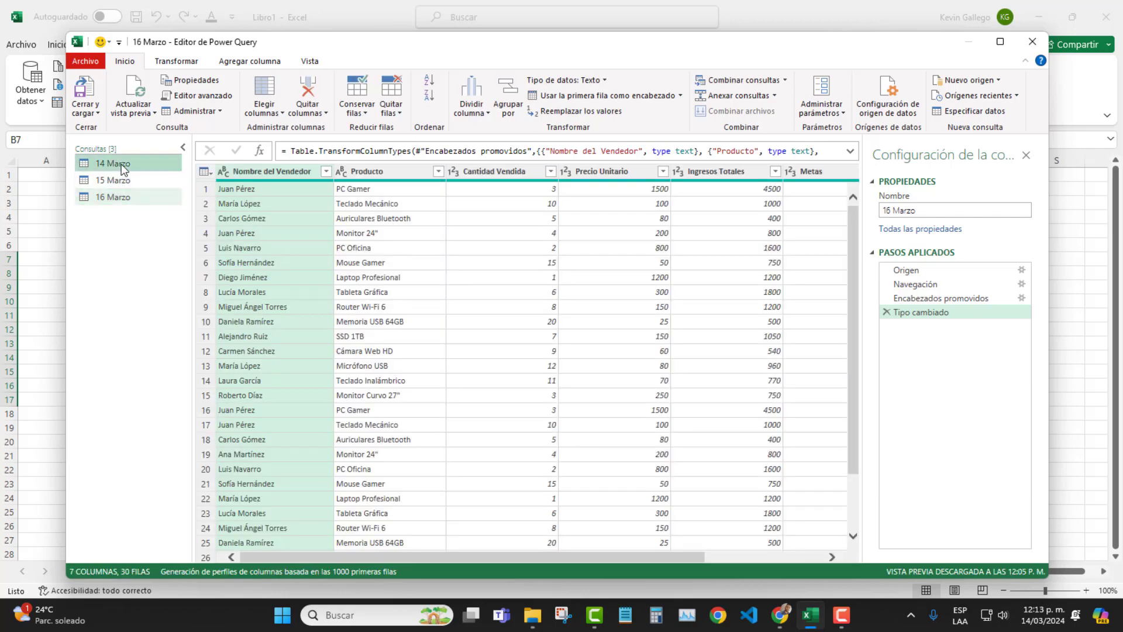
left_click(122, 178)
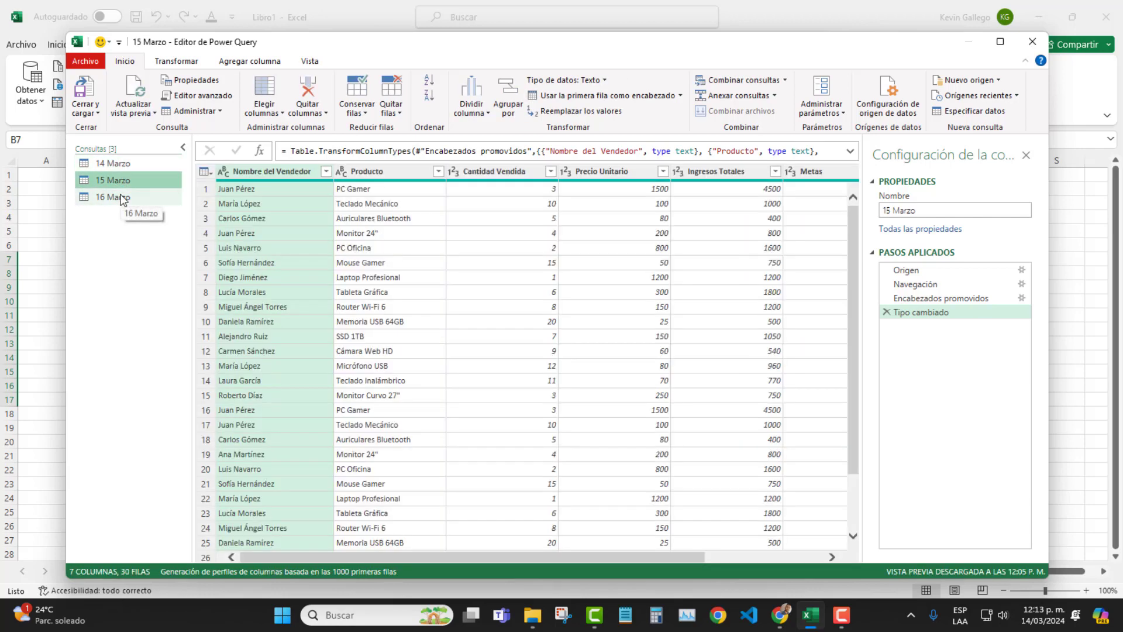
left_click(122, 198)
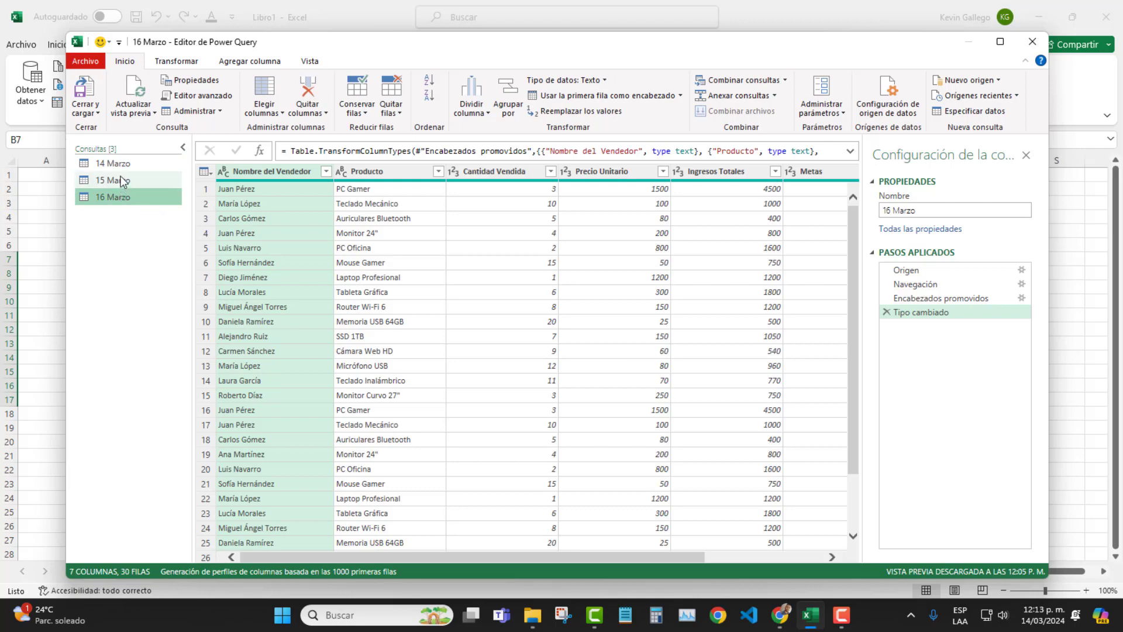
Append the 14 Marzo, 15 Marzo and 16 Marzo queries into a new query, using the option for three or more tables
left_click(121, 167)
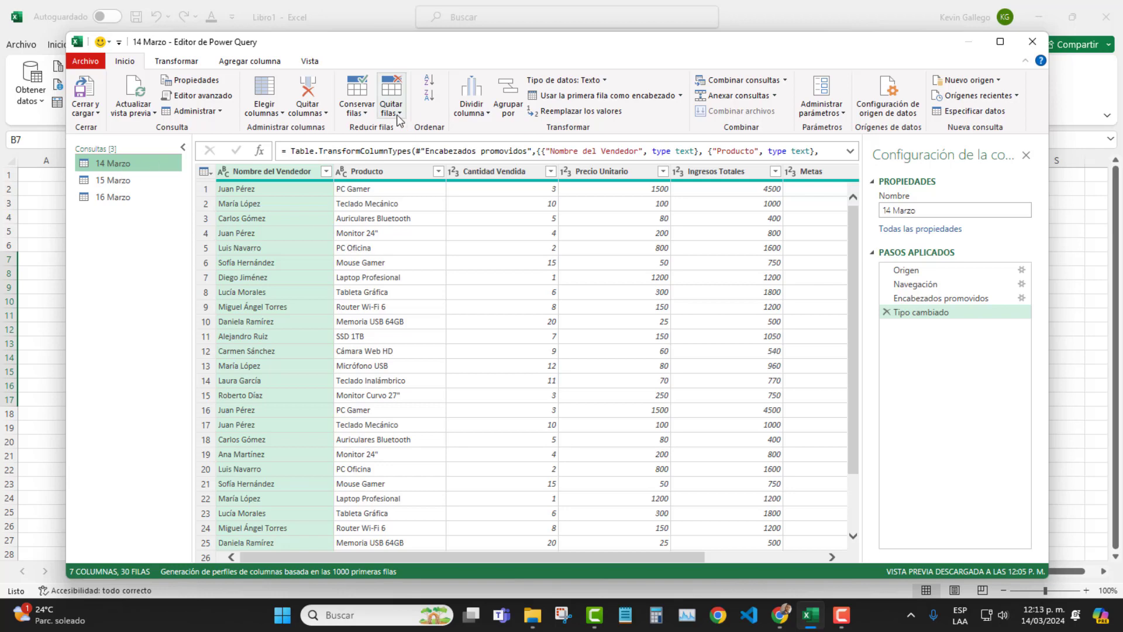
left_click(1001, 44)
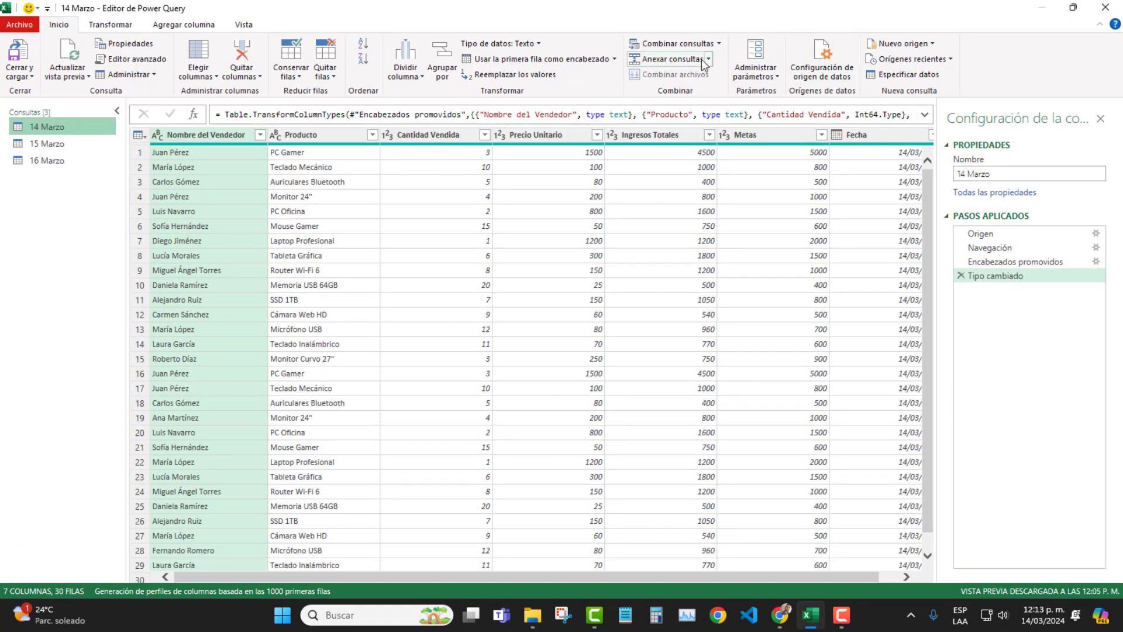
left_click(710, 60)
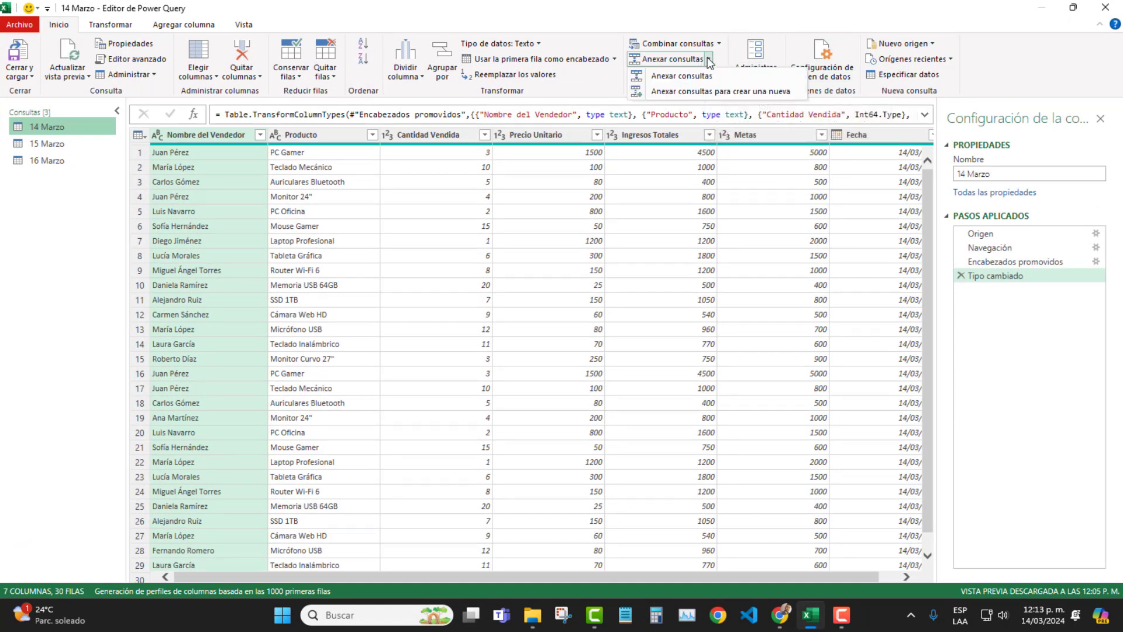
left_click(723, 97)
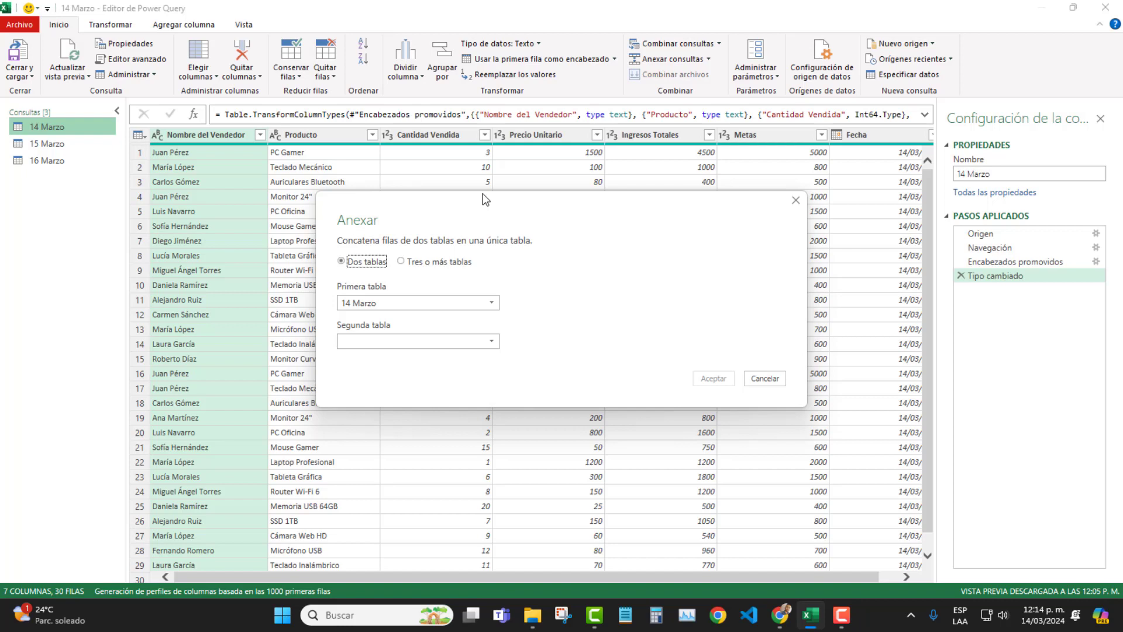
left_click(340, 242)
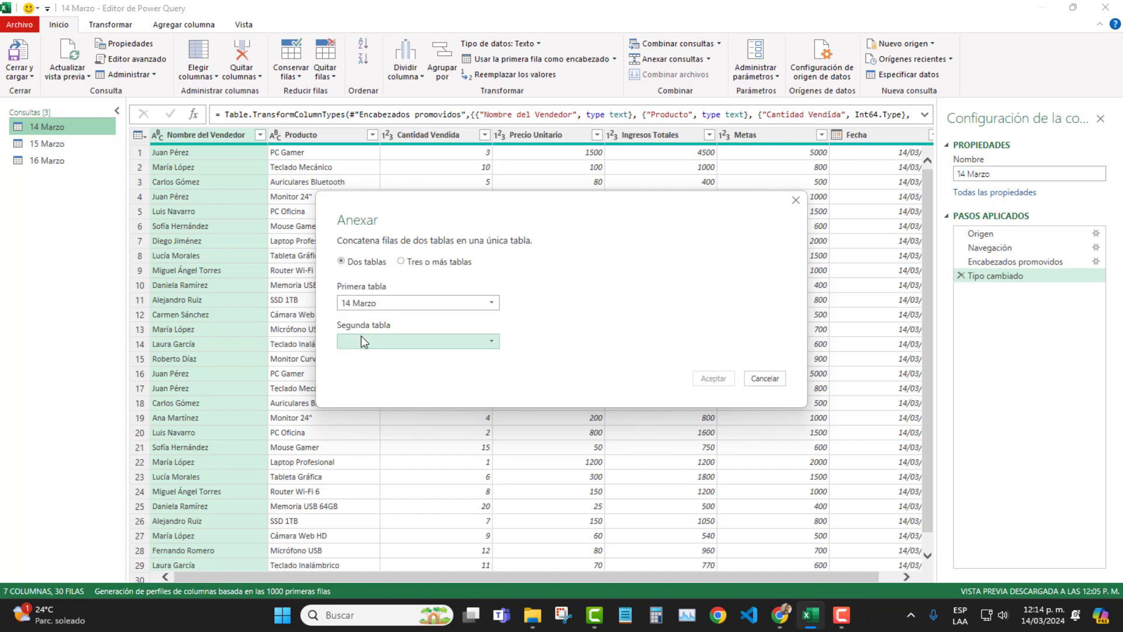
left_click(401, 262)
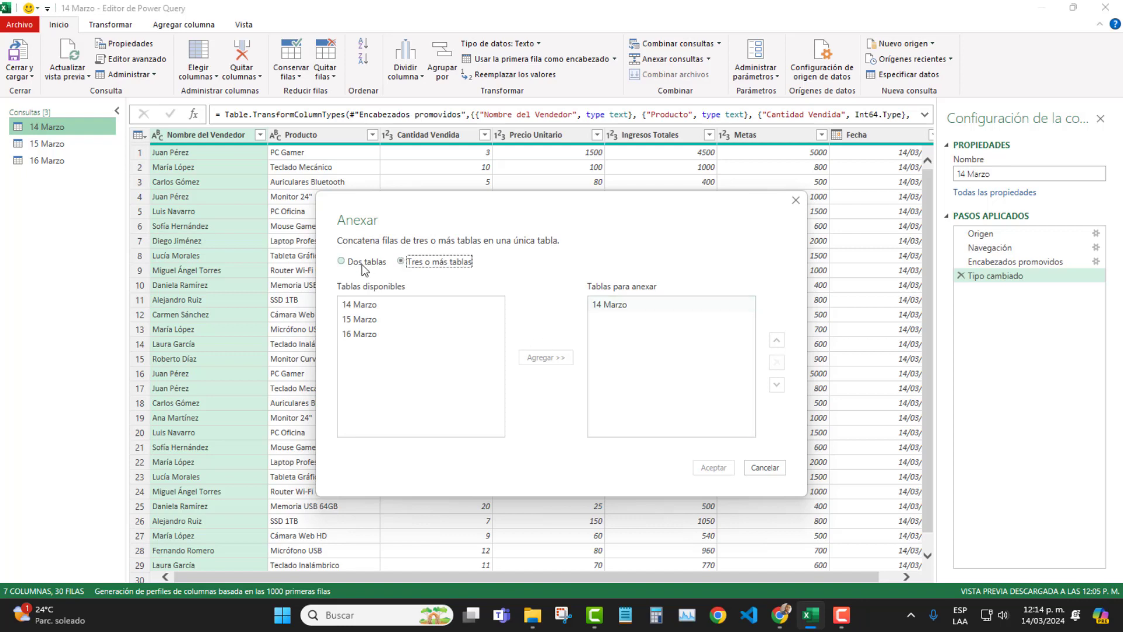
left_click(365, 321)
left_click(550, 358)
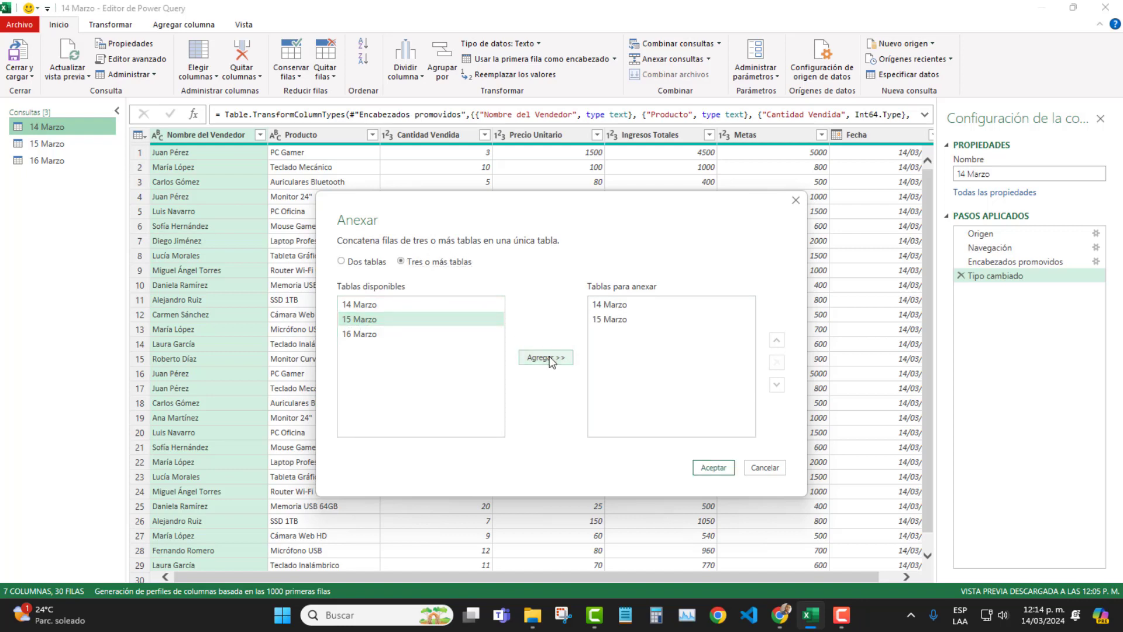
left_click(380, 335)
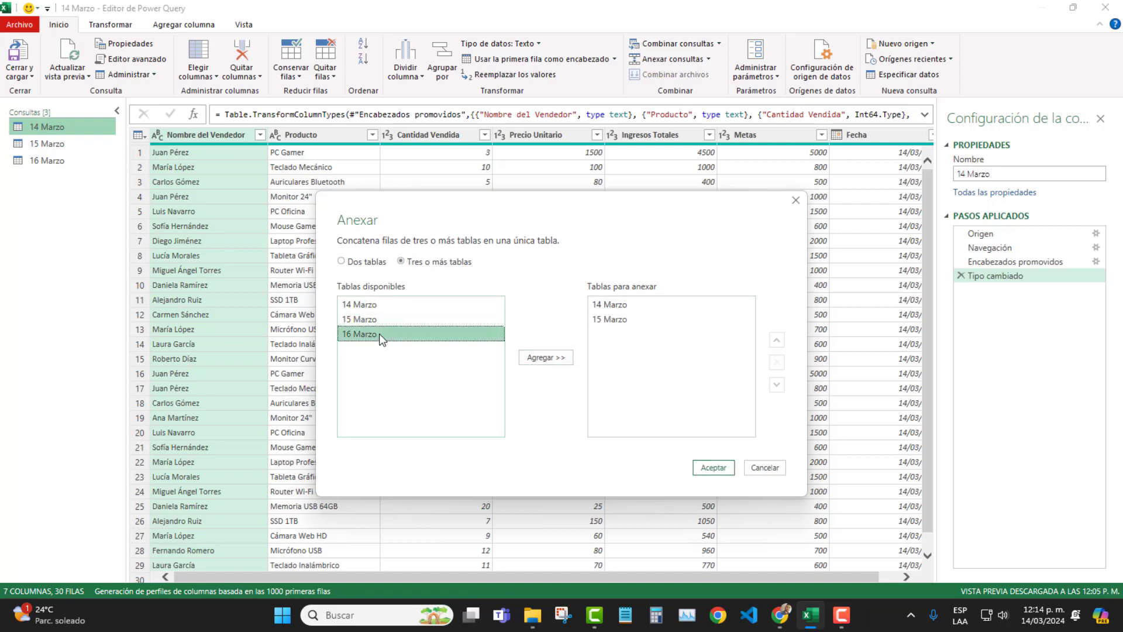
left_click(536, 355)
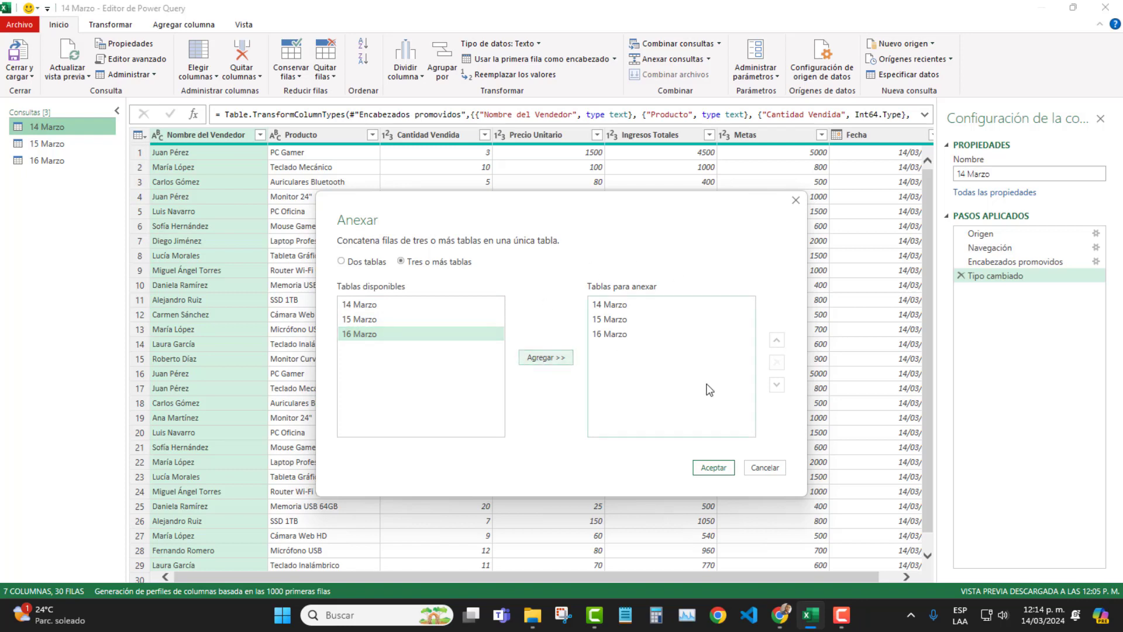
left_click(714, 467)
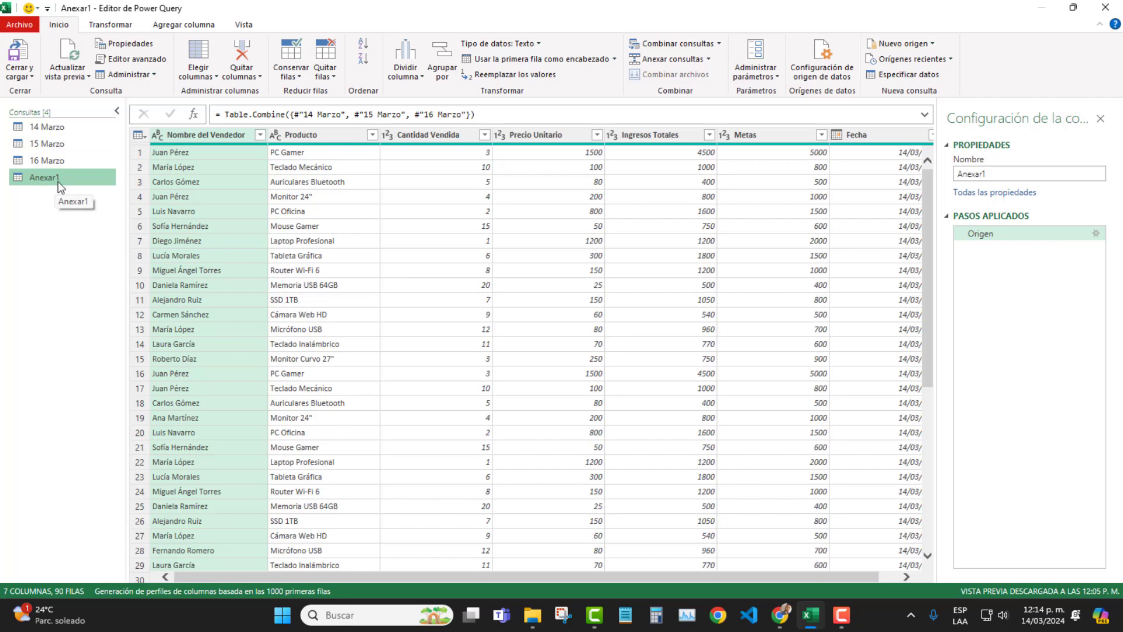
Rename the appended query as consolidado, and close the Power Query editor, loading the queries into the workbook
scroll(314, 226, "down", 8)
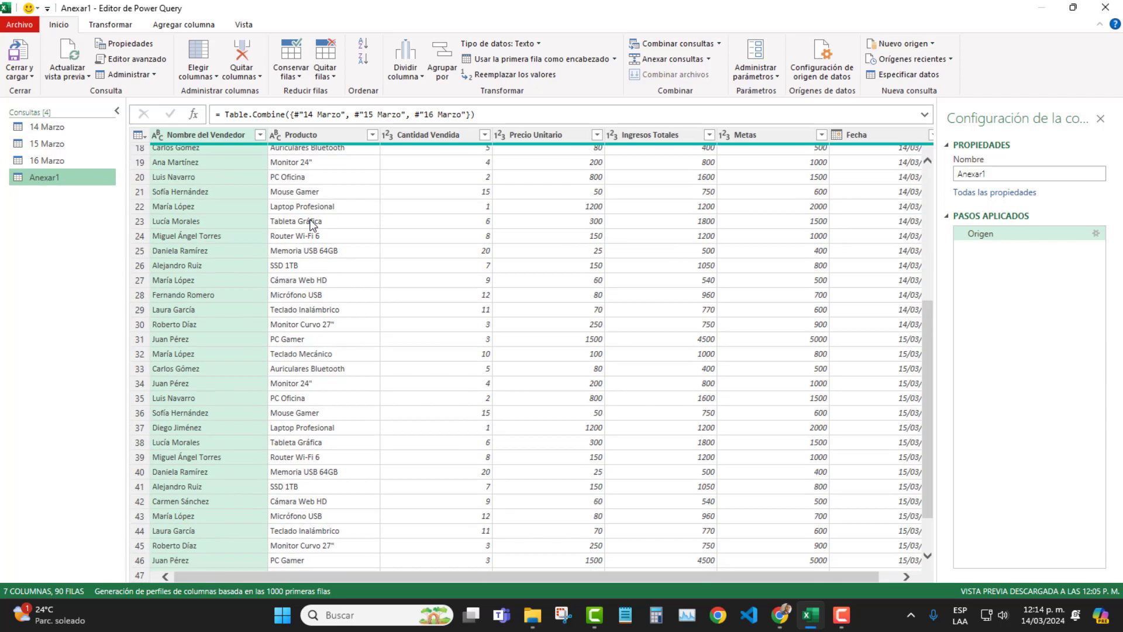
scroll(313, 226, "up", 8)
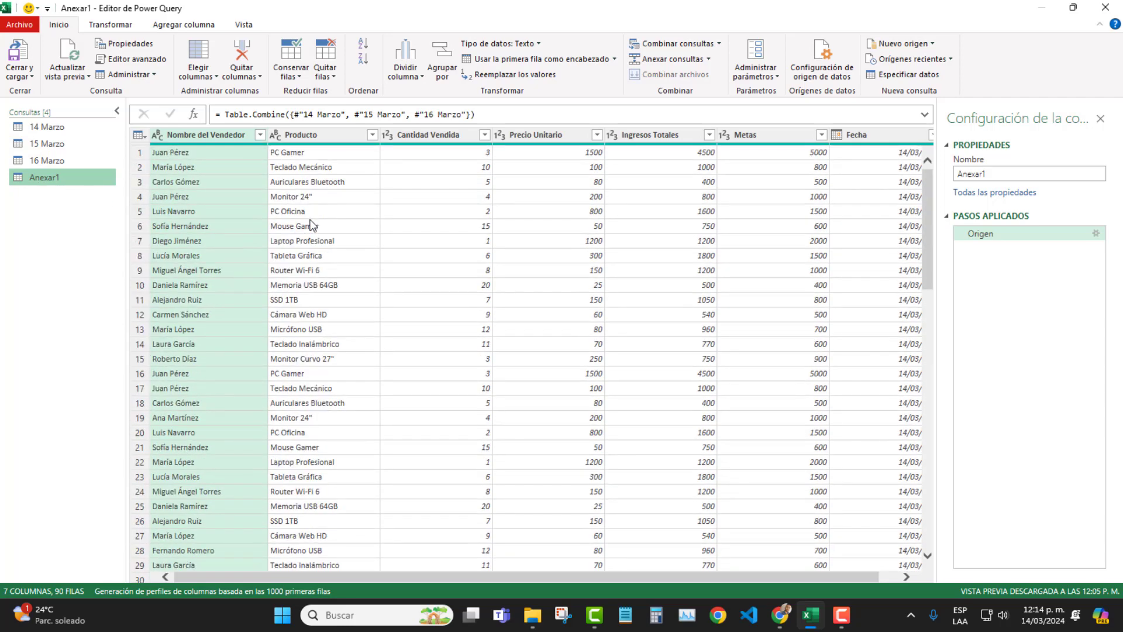
right_click(53, 179)
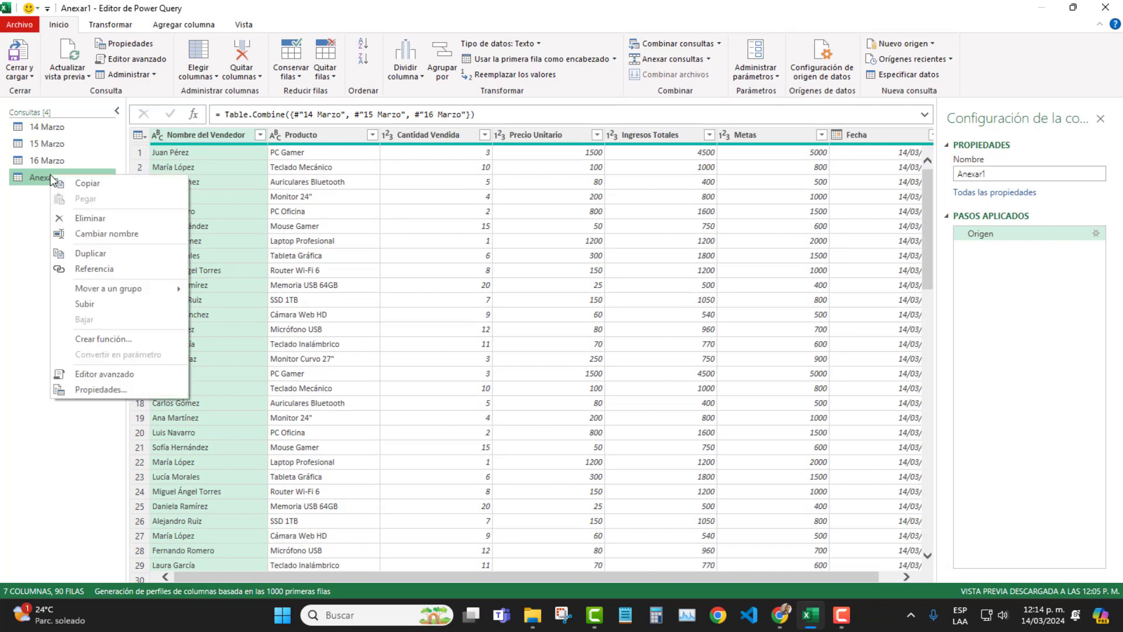
left_click(106, 231)
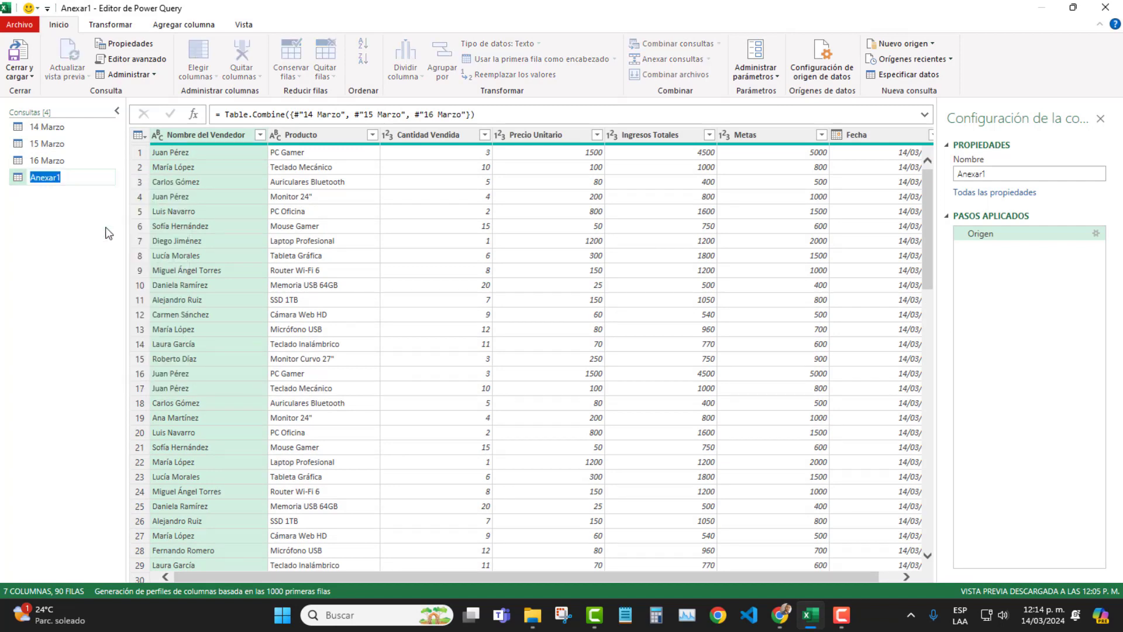
type("consolidado")
key("Return")
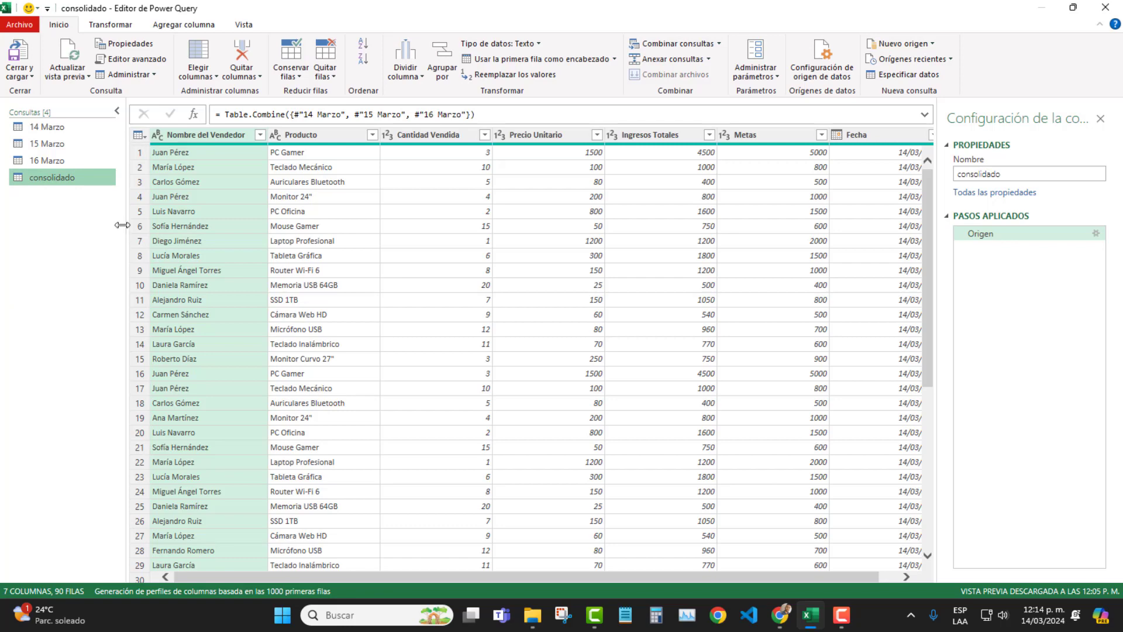
left_click(25, 57)
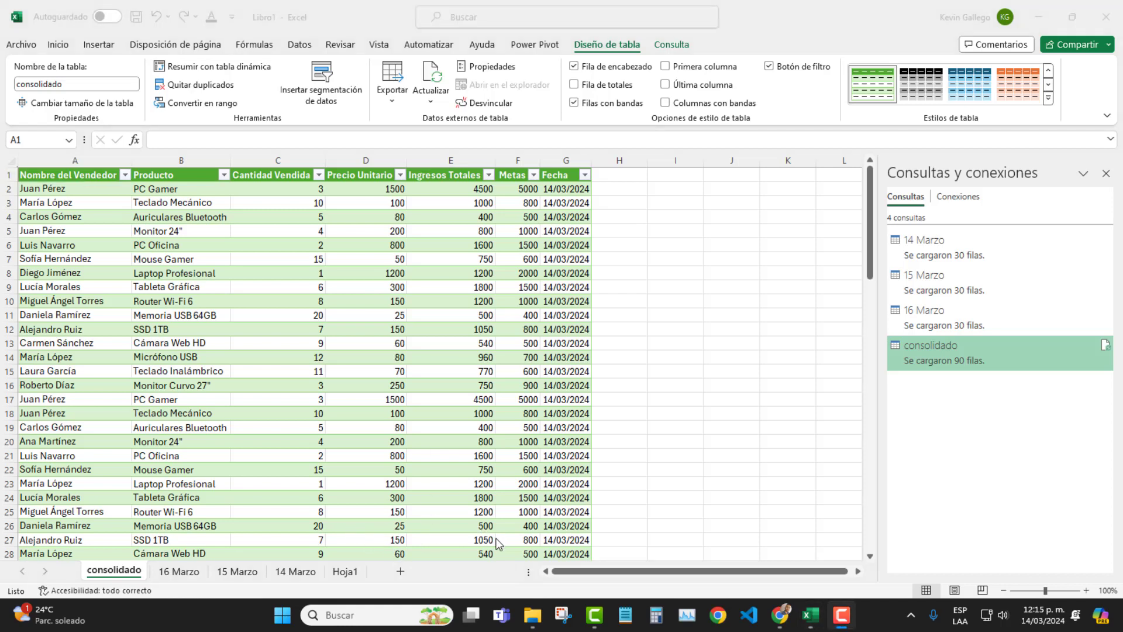
Examine the Fecha column of the consolidado table across the rows for 14, 15 and 16 March 2024
left_click(170, 249)
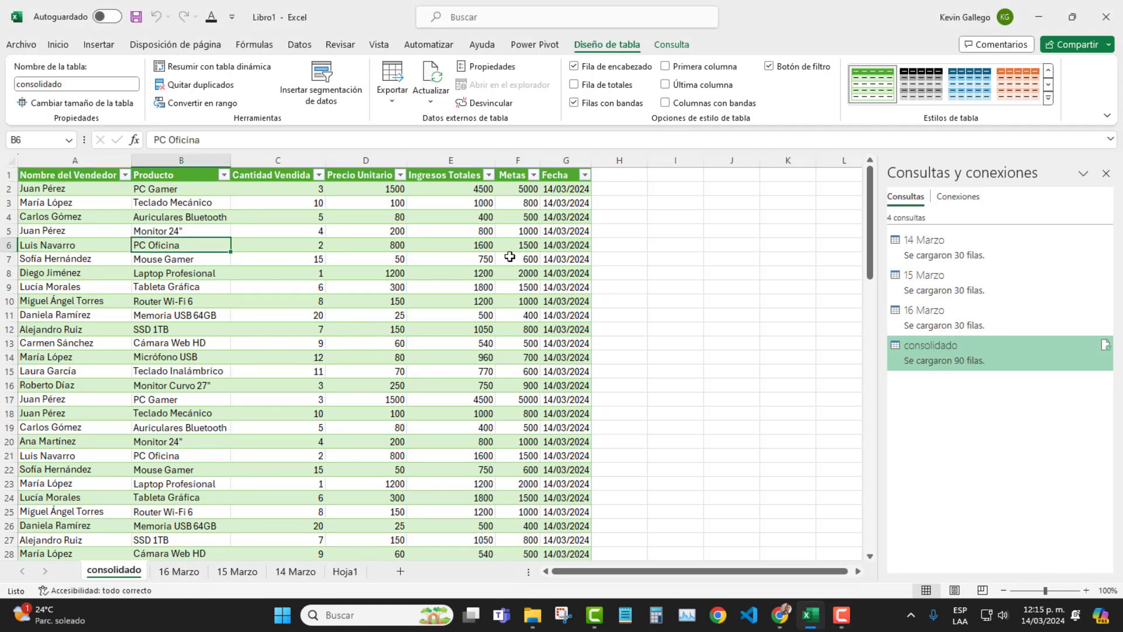
left_click(562, 195)
left_click_drag(562, 195, 563, 456)
scroll(553, 328, "down", 8)
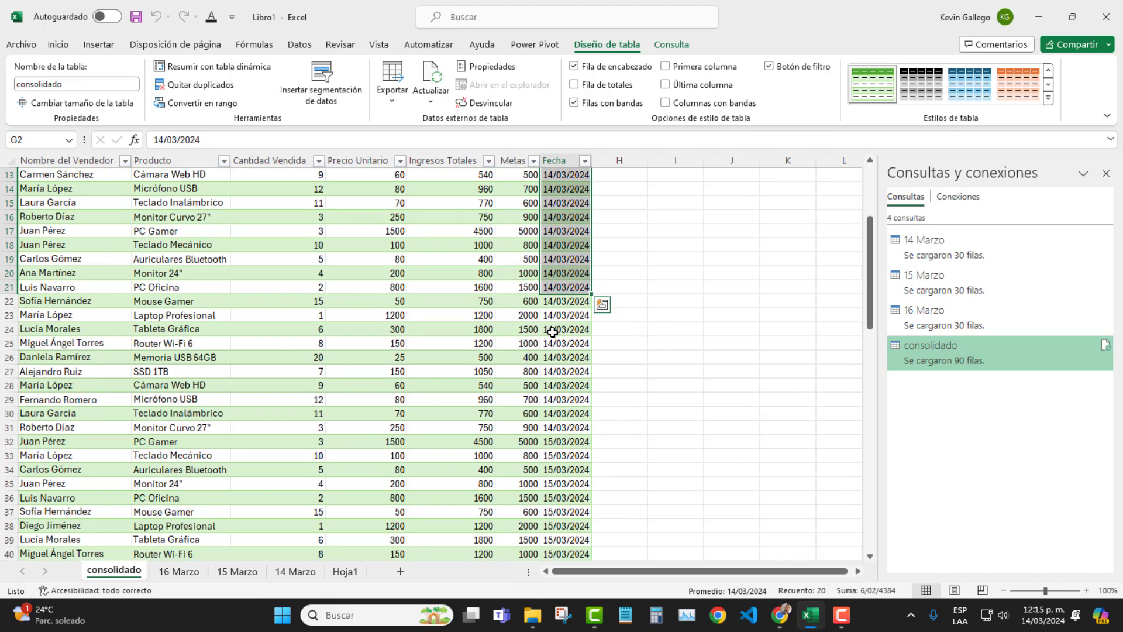
left_click_drag(565, 228, 562, 458)
scroll(483, 337, "down", 11)
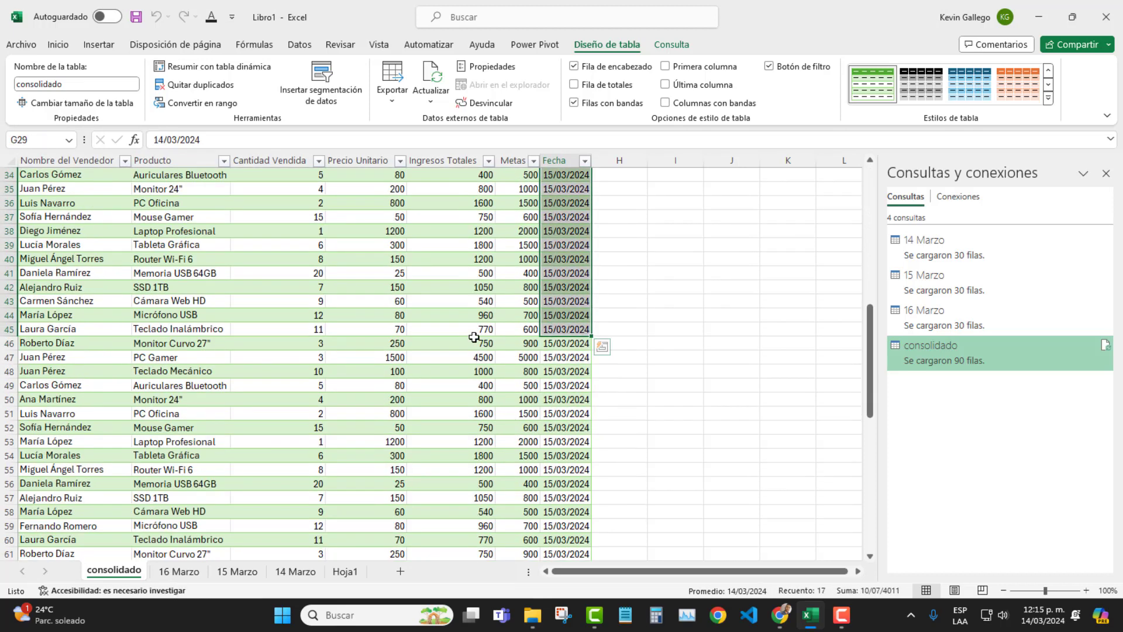
left_click_drag(565, 273, 565, 470)
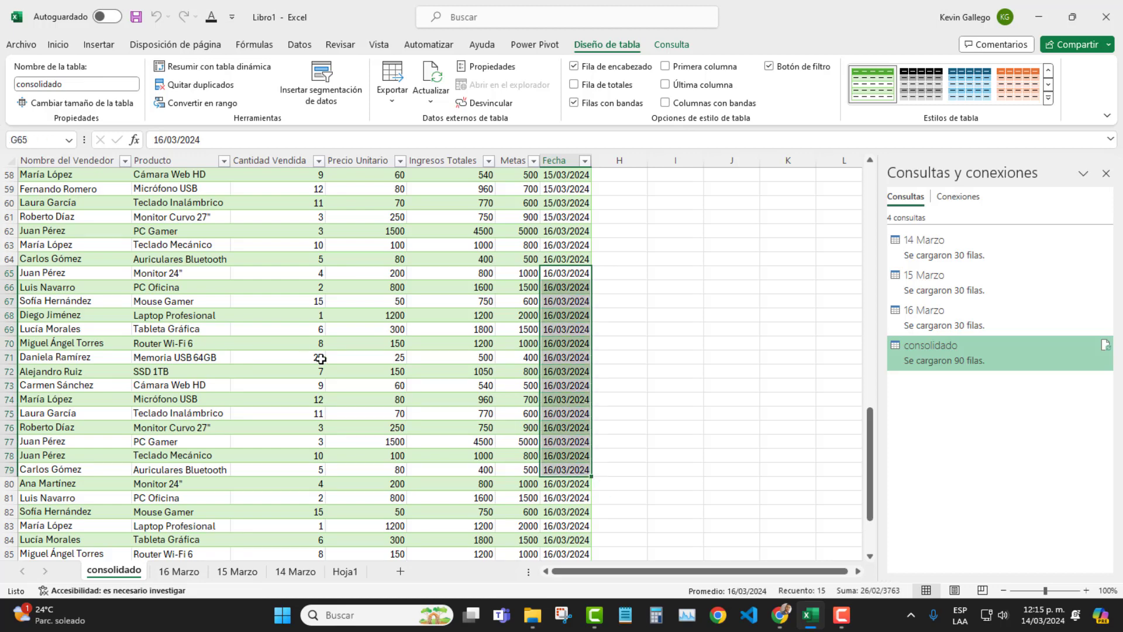
scroll(327, 365, "up", 16)
scroll(327, 365, "up", 3)
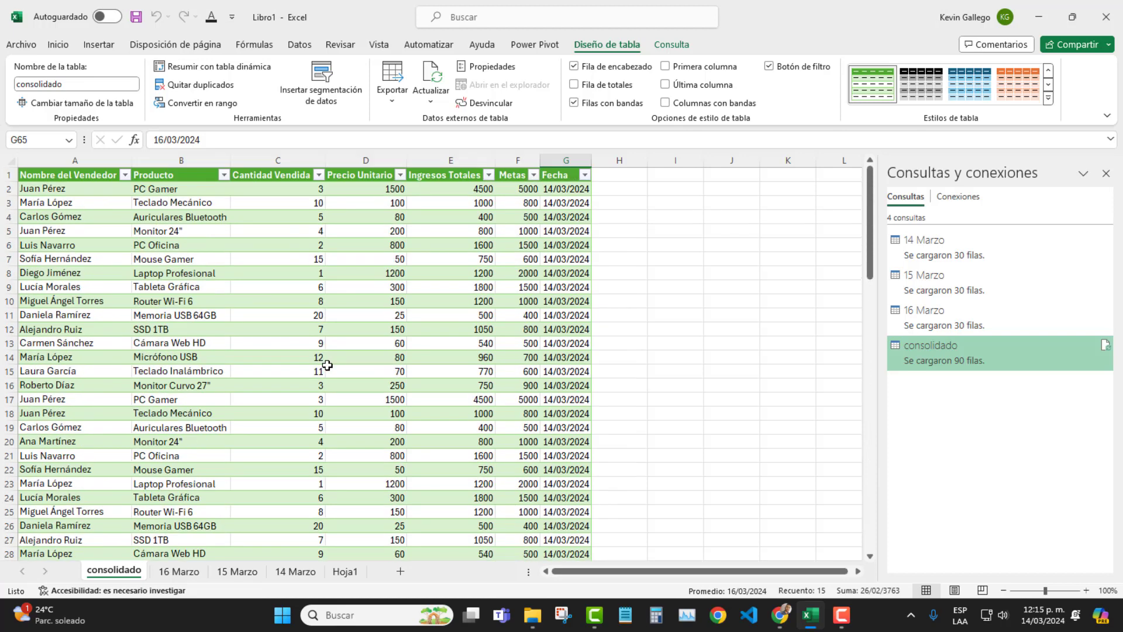
left_click(184, 286)
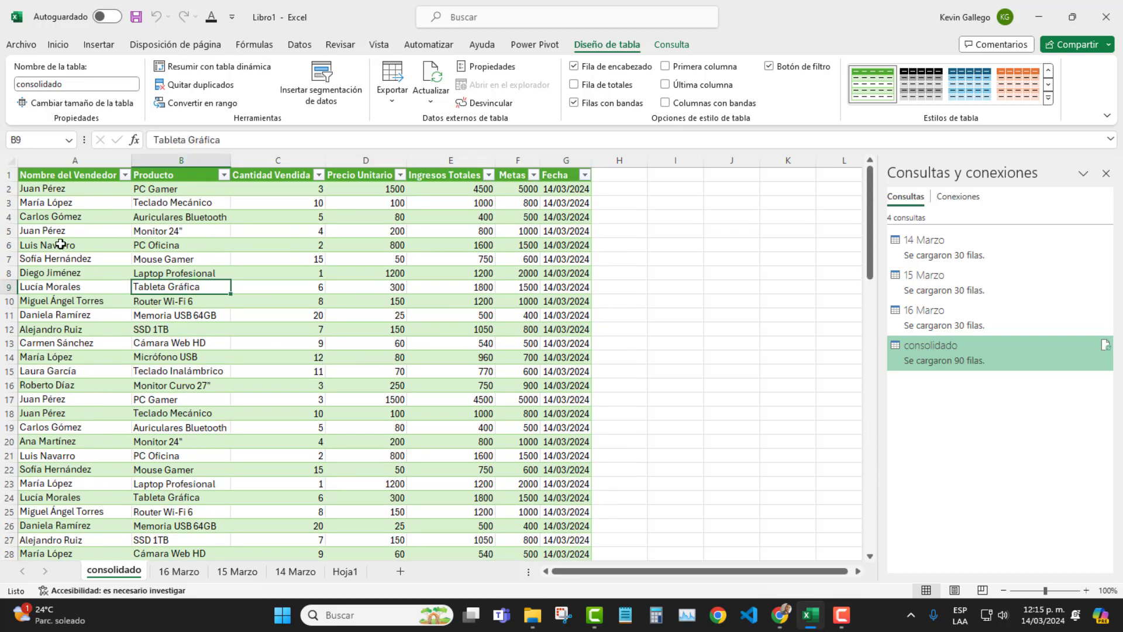
left_click_drag(60, 244, 556, 445)
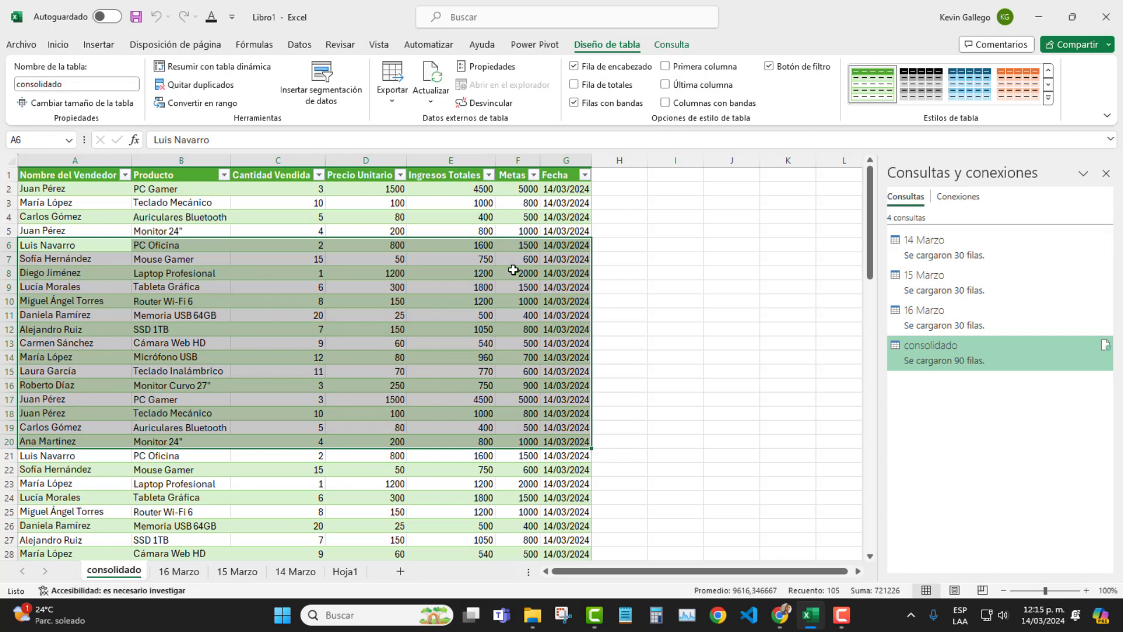
left_click(272, 218)
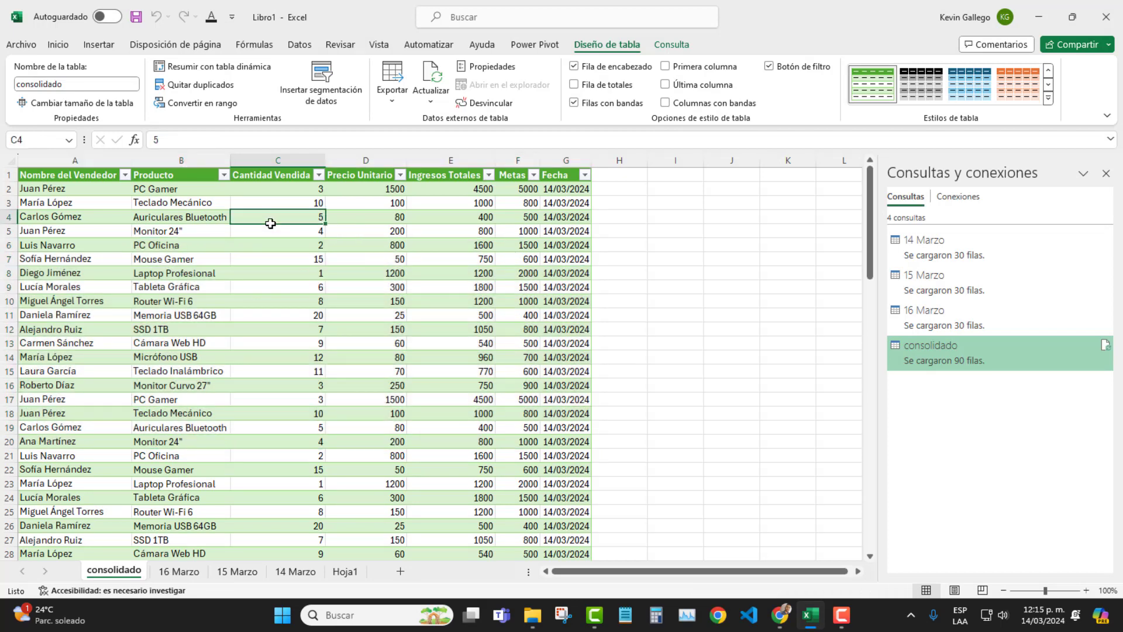
left_click(539, 623)
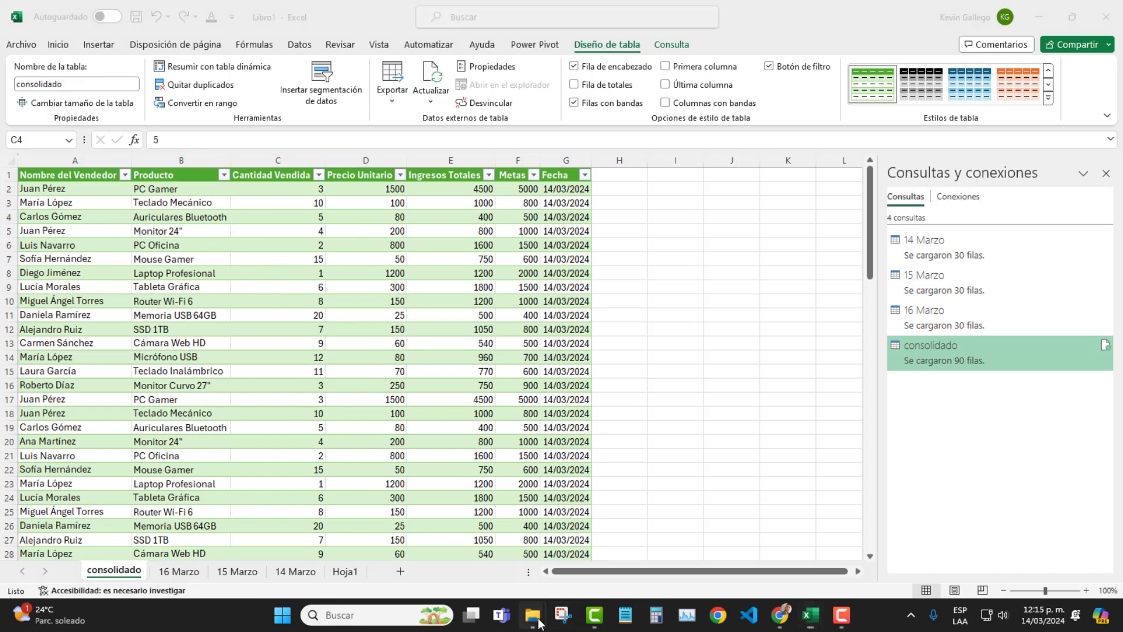
left_click(540, 624)
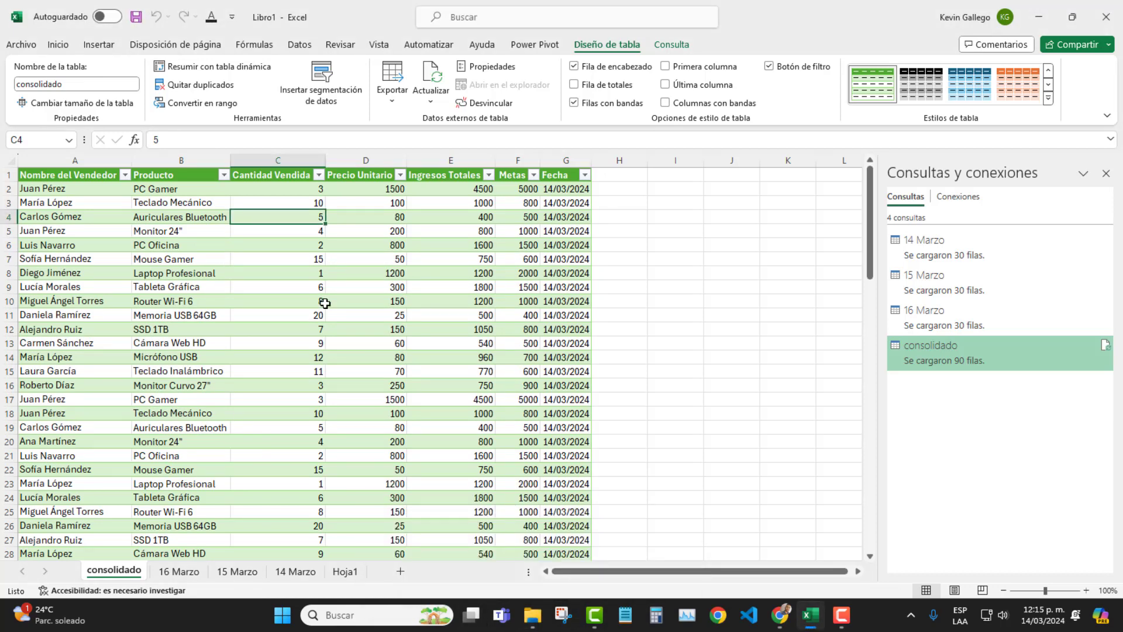
left_click_drag(86, 234, 515, 427)
left_click(461, 270)
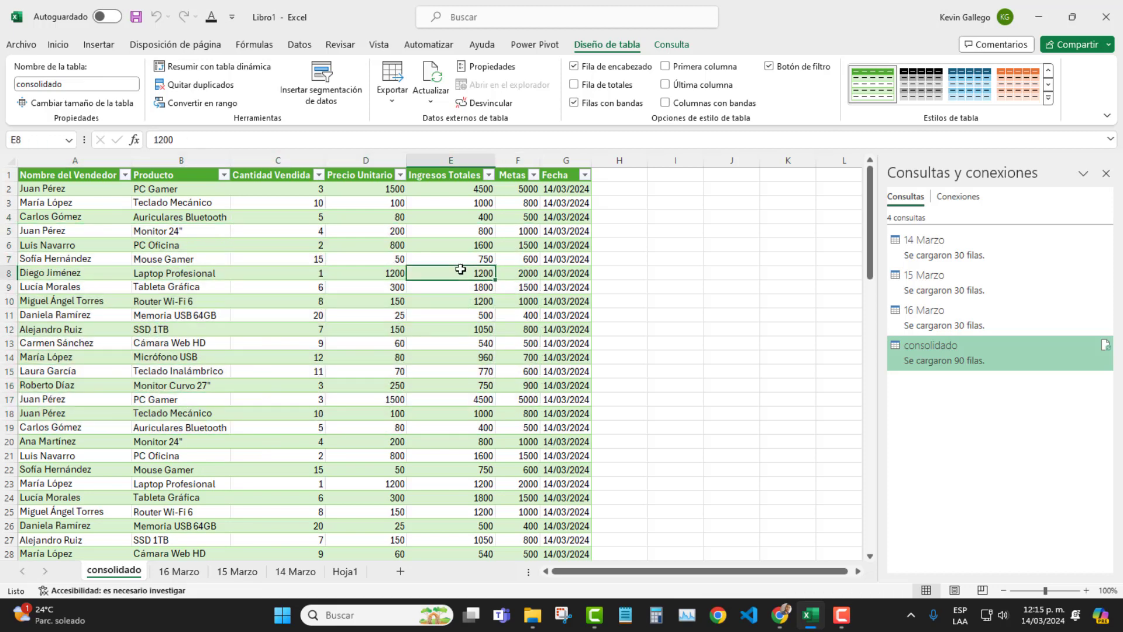
Refresh the consolidado query and inspect the area just below the table's last row
left_click(673, 45)
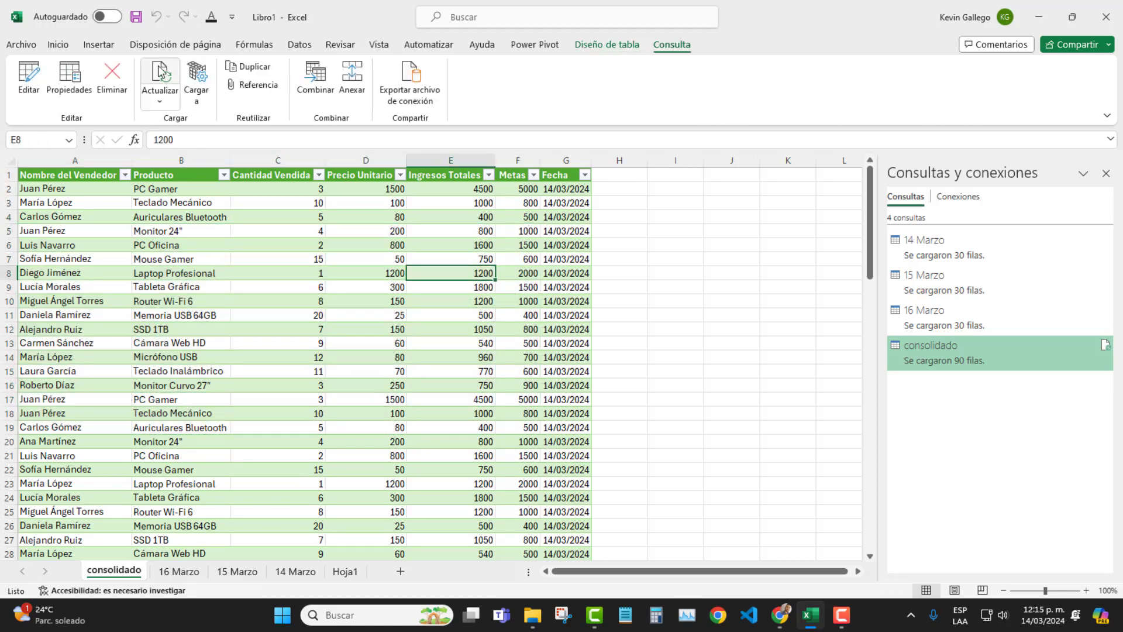
left_click(158, 66)
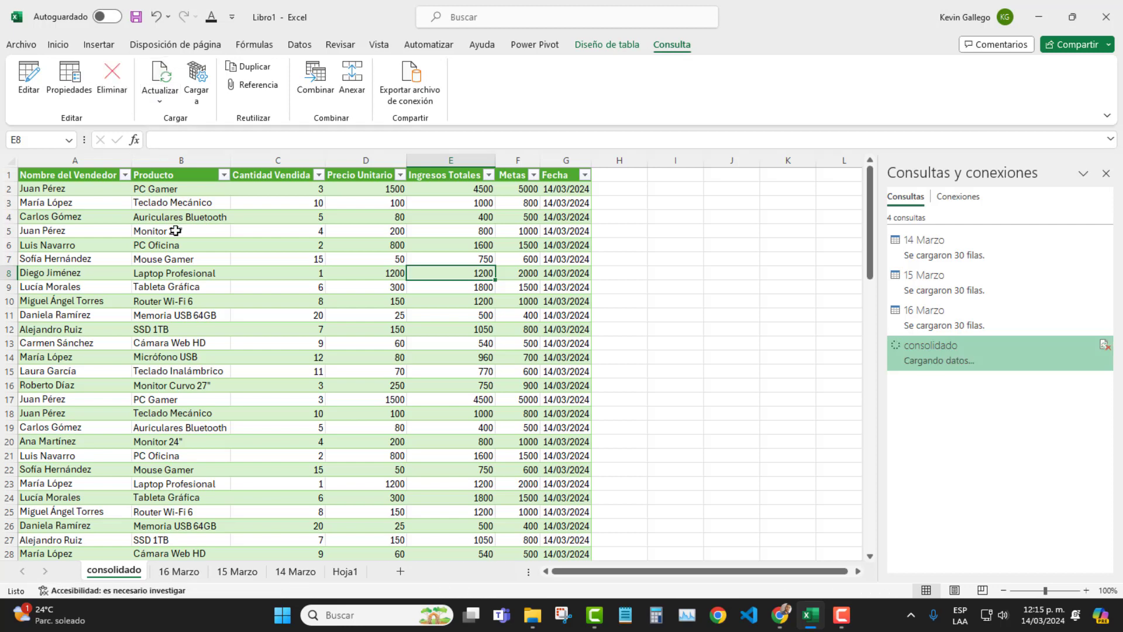
scroll(198, 340, "down", 20)
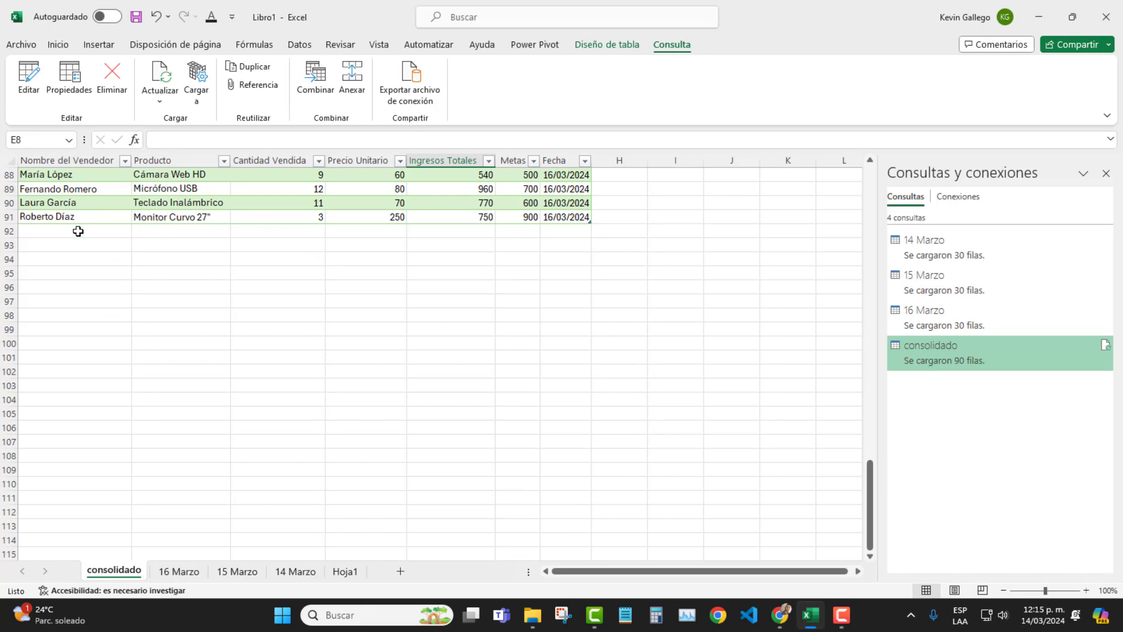
left_click_drag(77, 231, 392, 380)
scroll(514, 223, "up", 10)
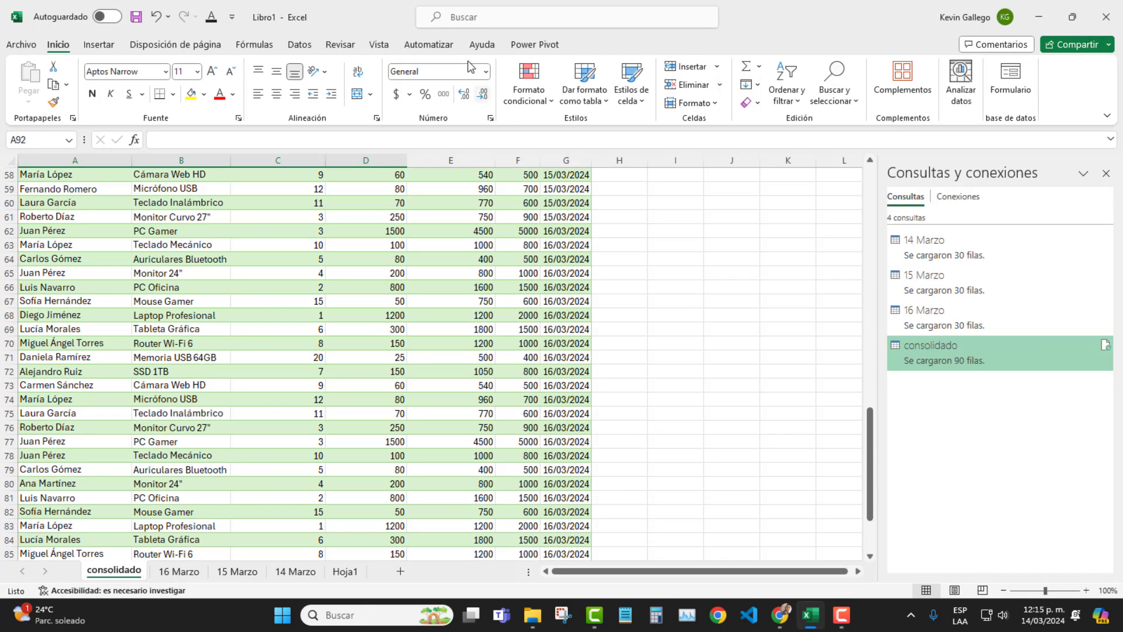
Refresh the consolidado query again and review the table from its last row back up to the header
left_click(240, 253)
left_click(672, 45)
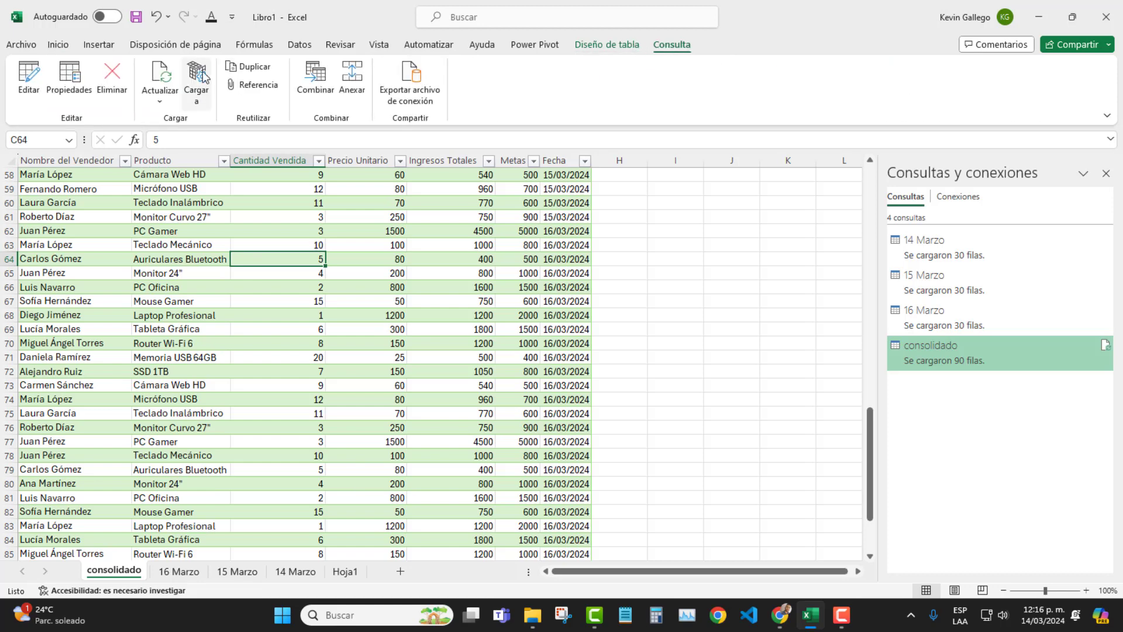
left_click(161, 78)
scroll(357, 419, "down", 11)
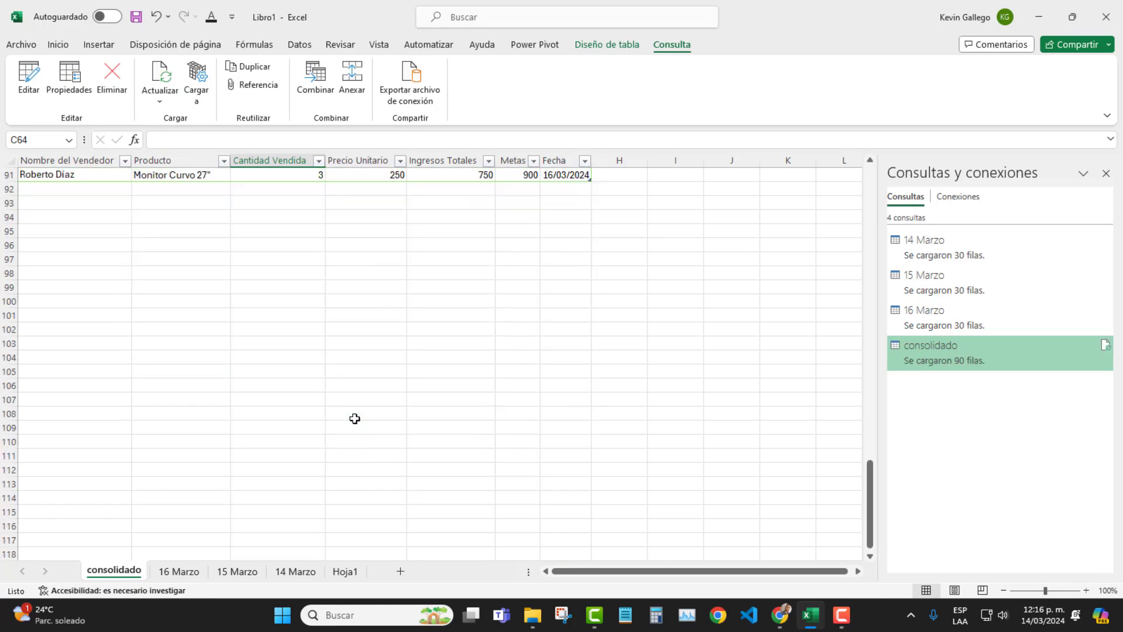
scroll(244, 395, "up", 16)
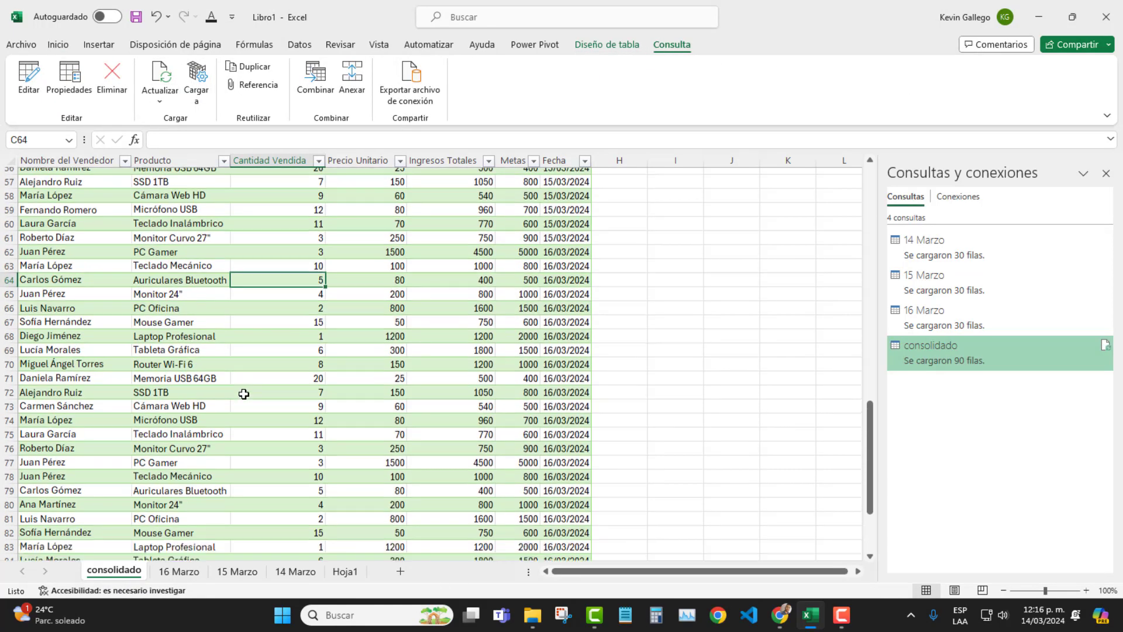
scroll(244, 394, "up", 13)
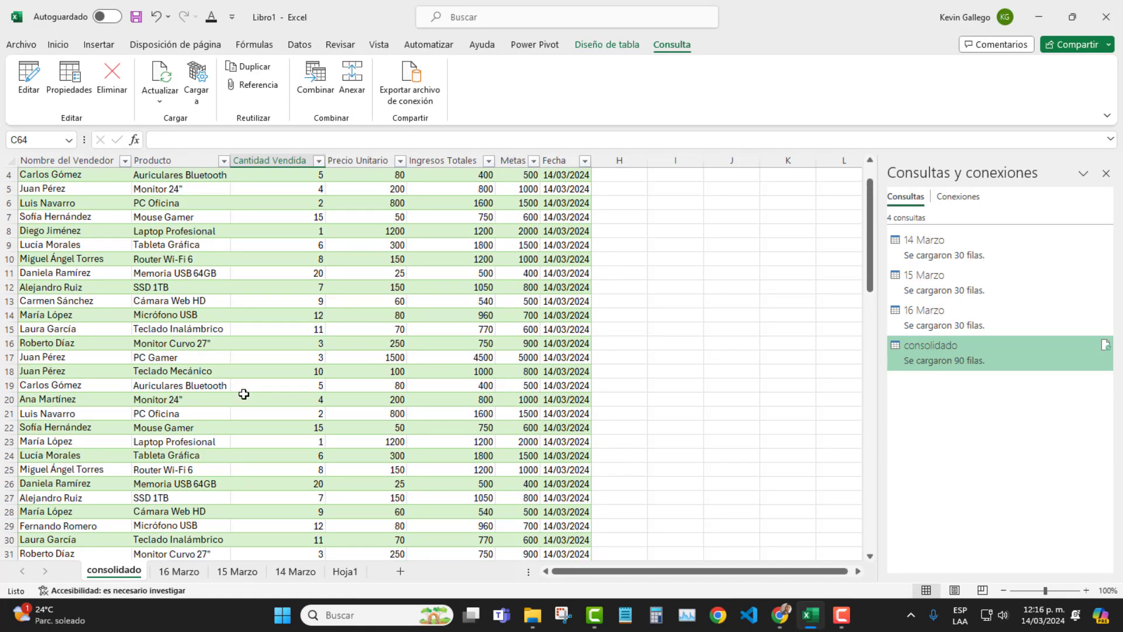
scroll(244, 394, "up", 1)
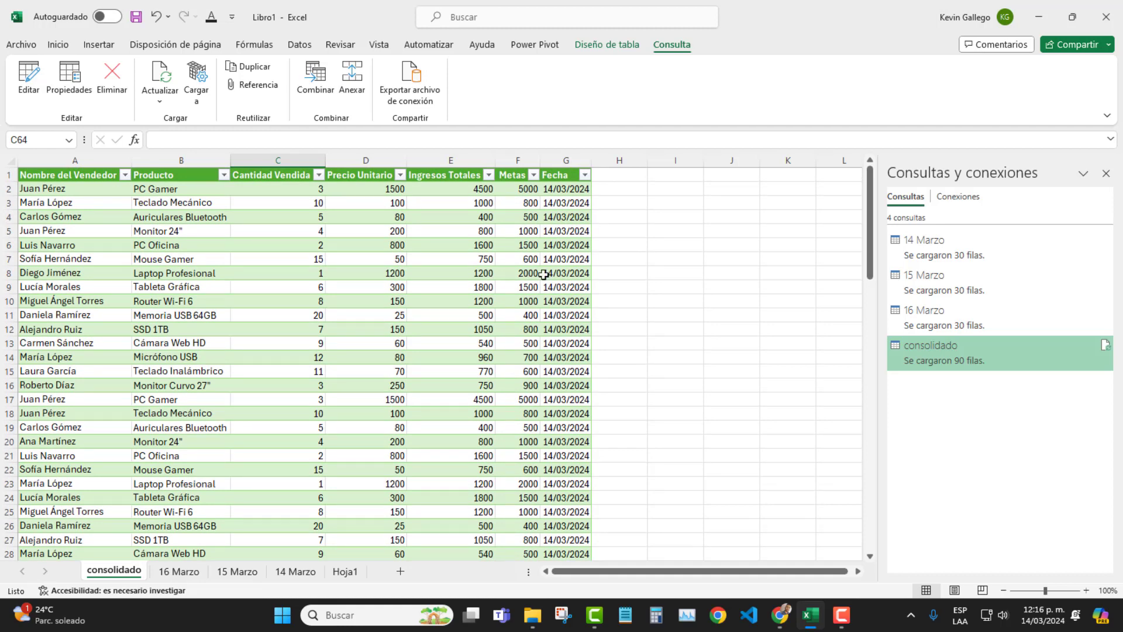
left_click(501, 326)
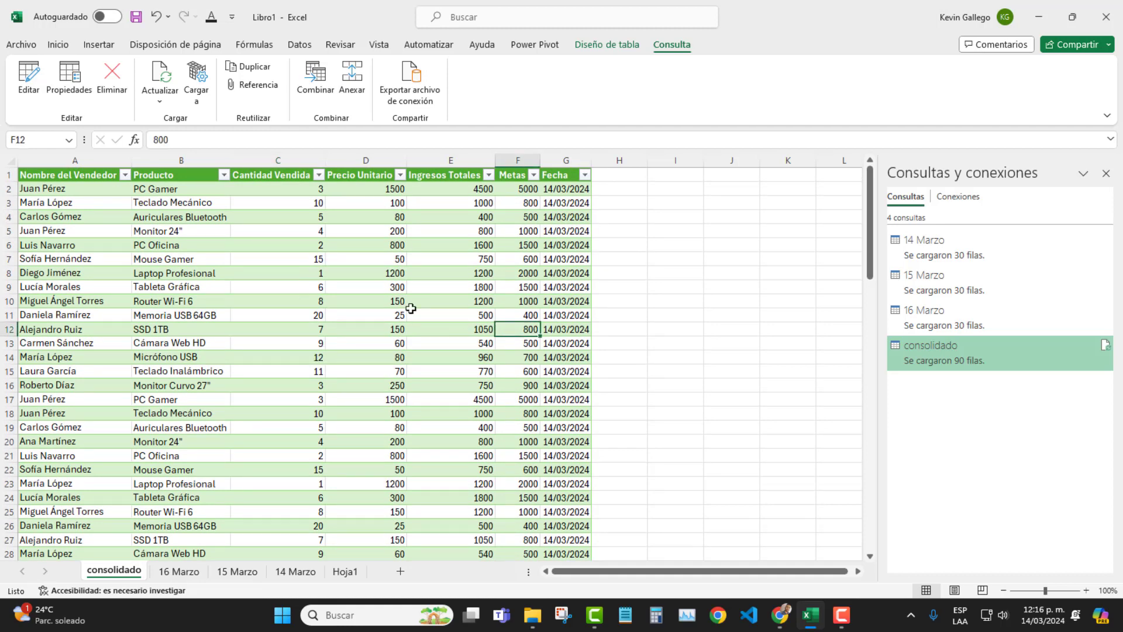
left_click_drag(268, 287, 601, 413)
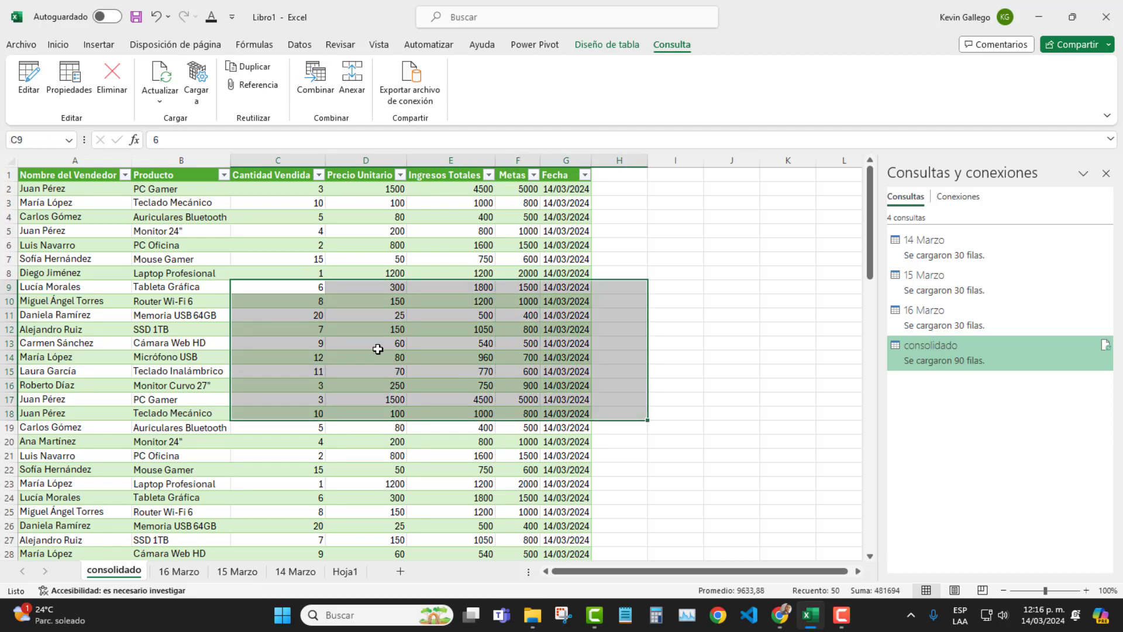